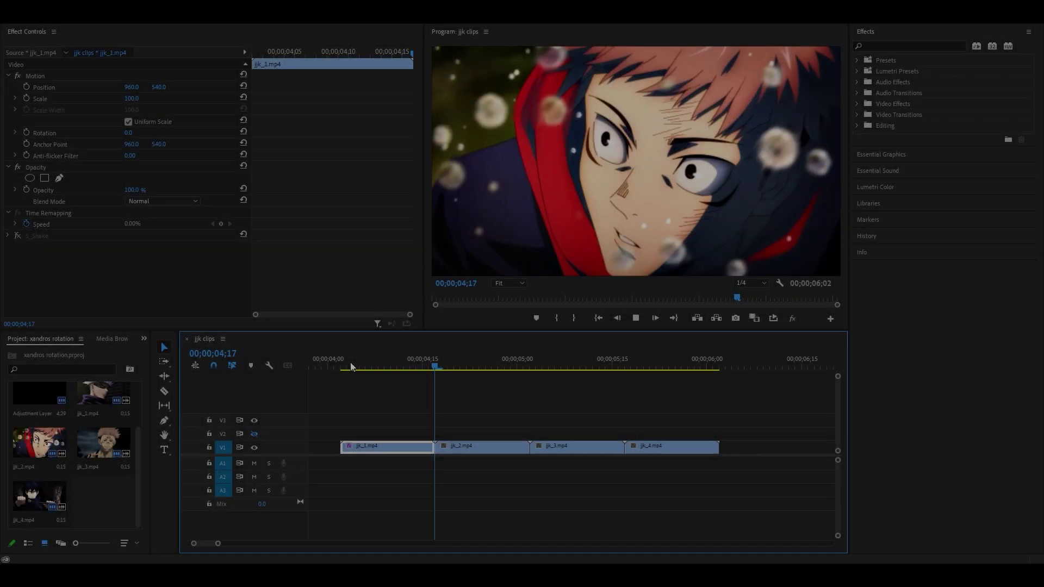
- Turn on the S_Shake effect for jjk_1 at 04;03 and review its settings
click(350, 365)
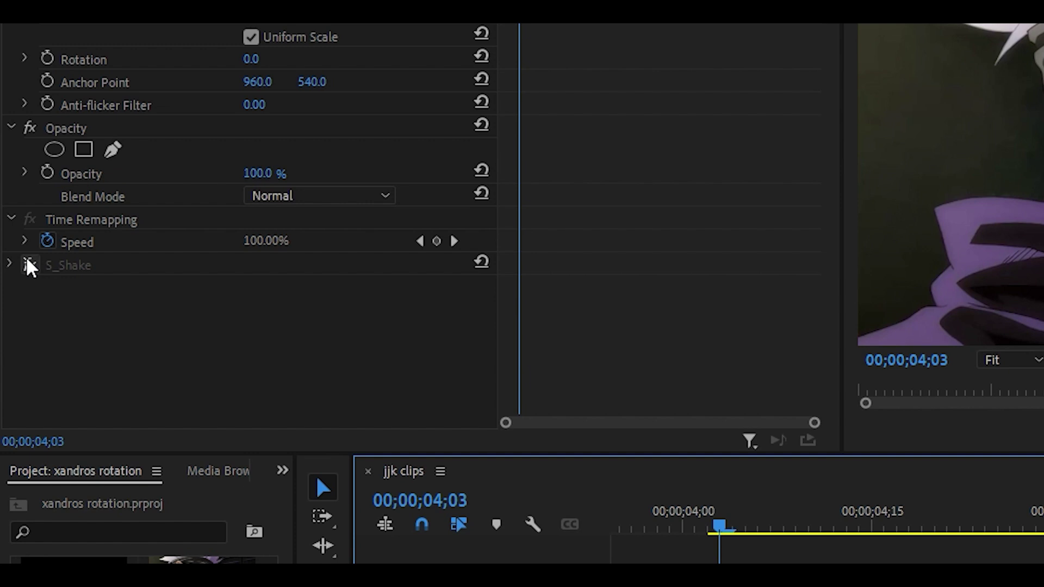
click(30, 263)
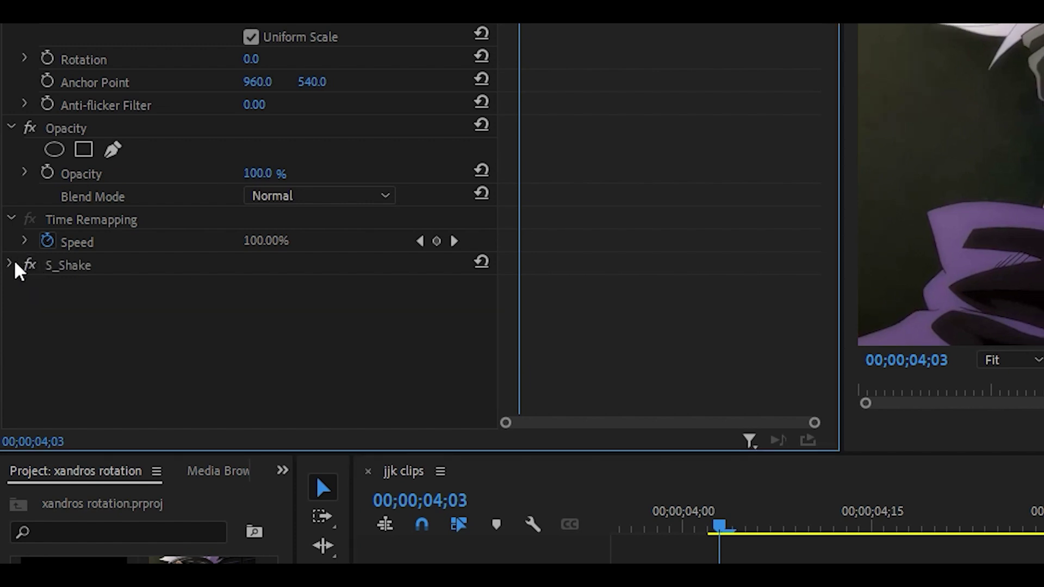
click(15, 263)
scroll(664, 338, down, 5)
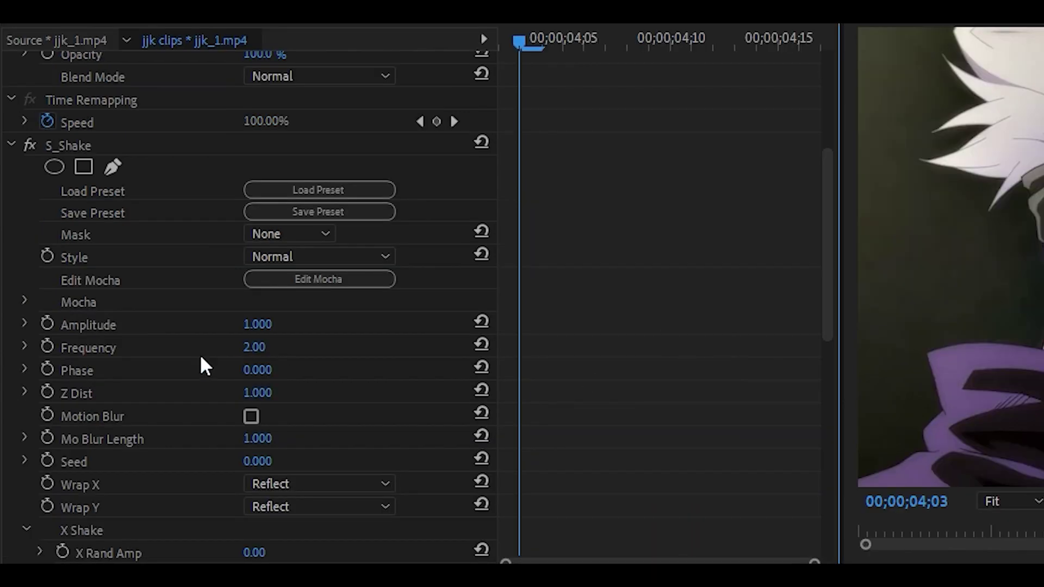
scroll(50, 291, down, 5)
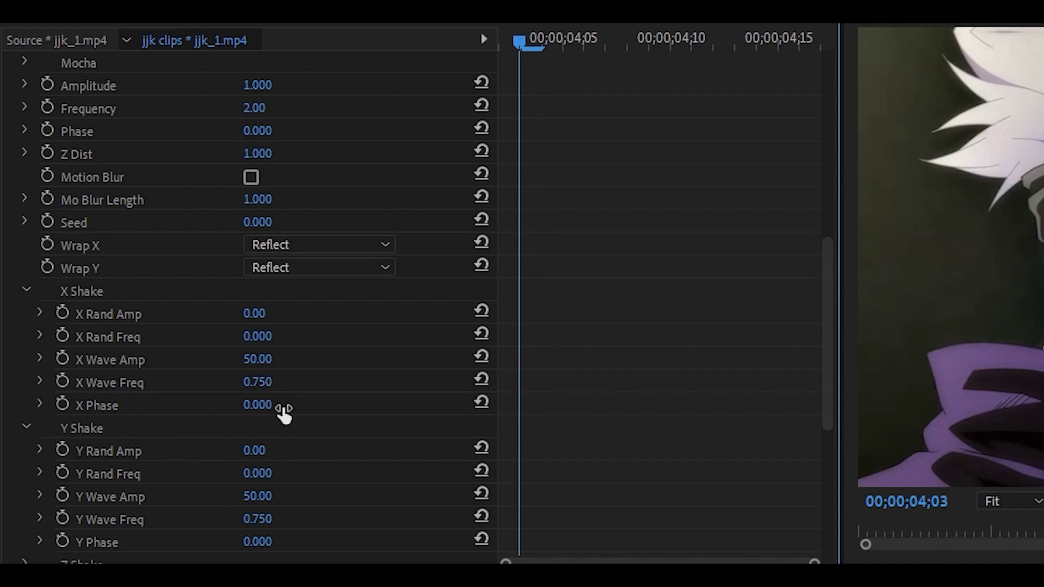
scroll(283, 423, down, 3)
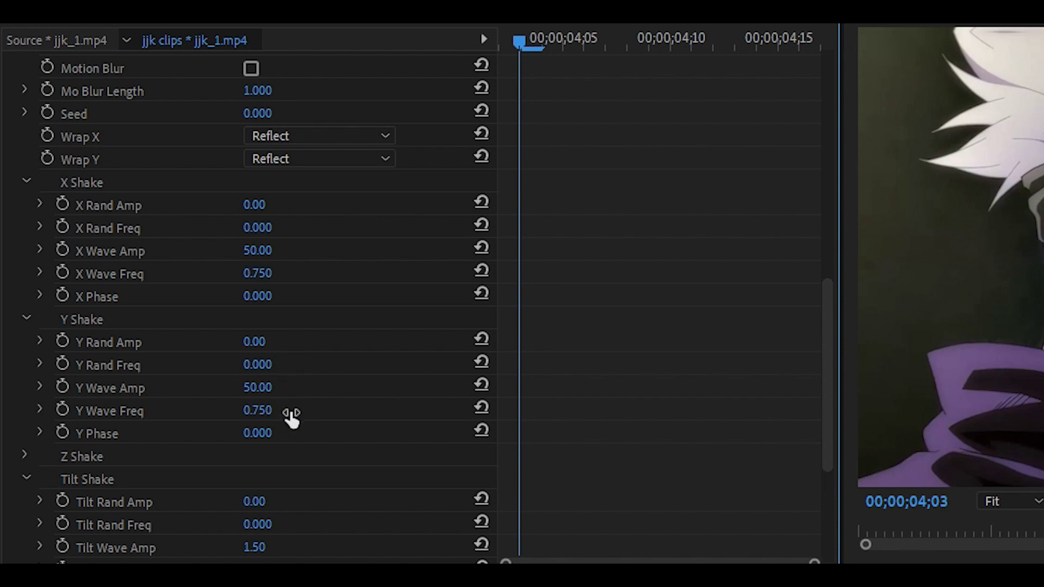
scroll(324, 443, down, 4)
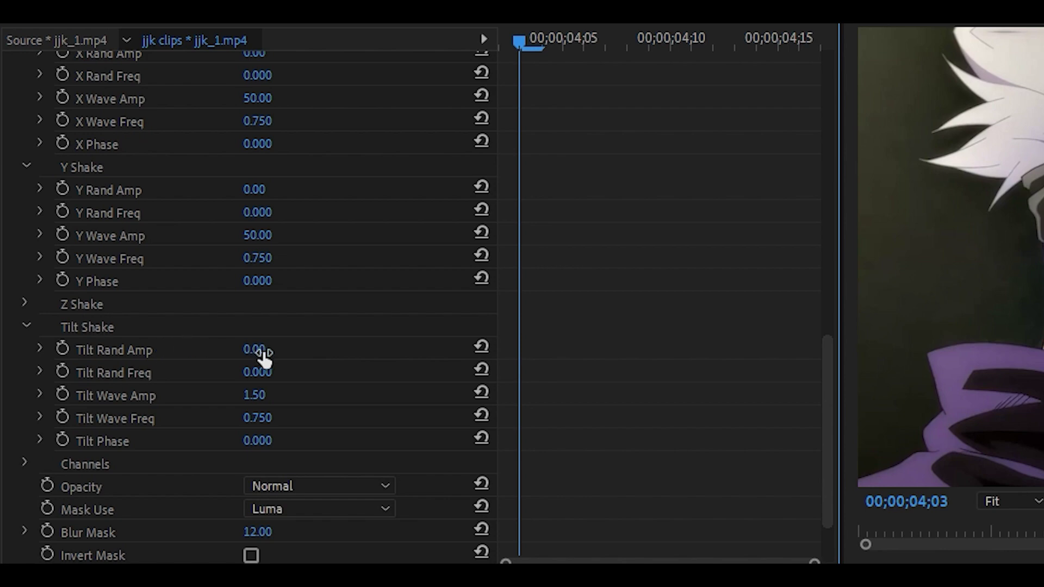
scroll(263, 356, down, 1)
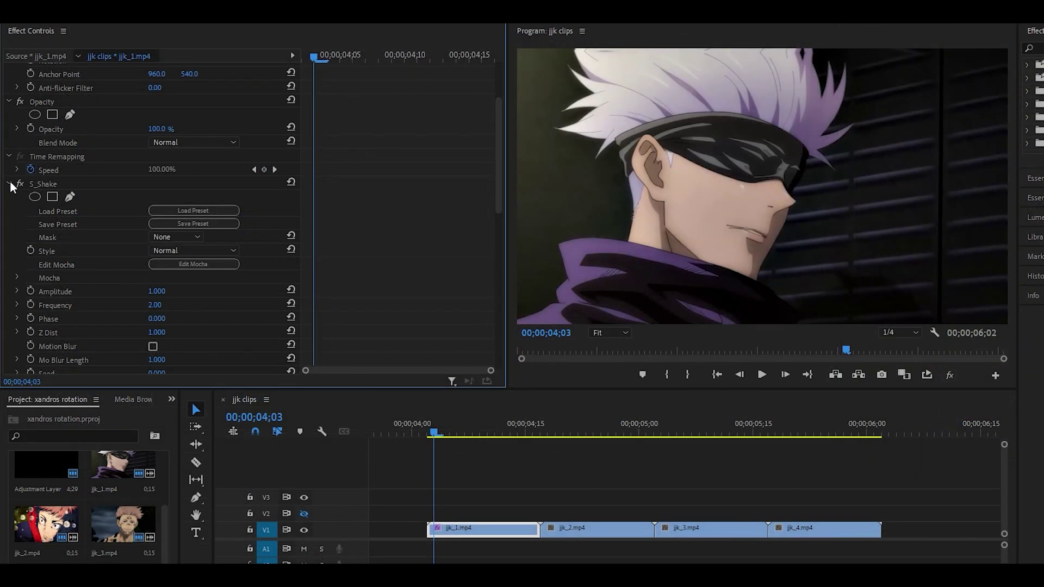
click(10, 185)
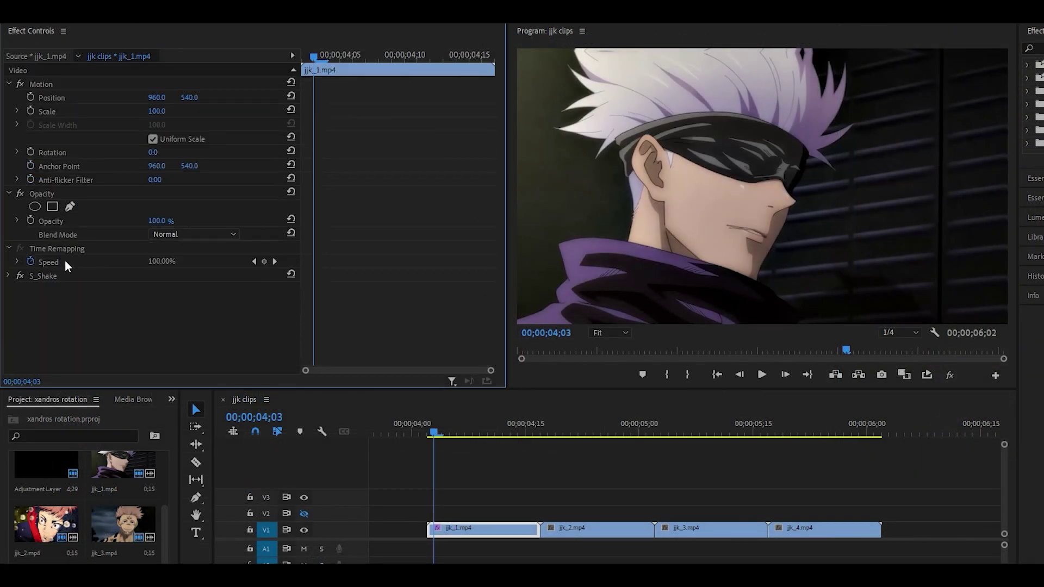
- Copy S_Shake from jjk_1 and paste it onto jjk_2's effects
right_click(57, 274)
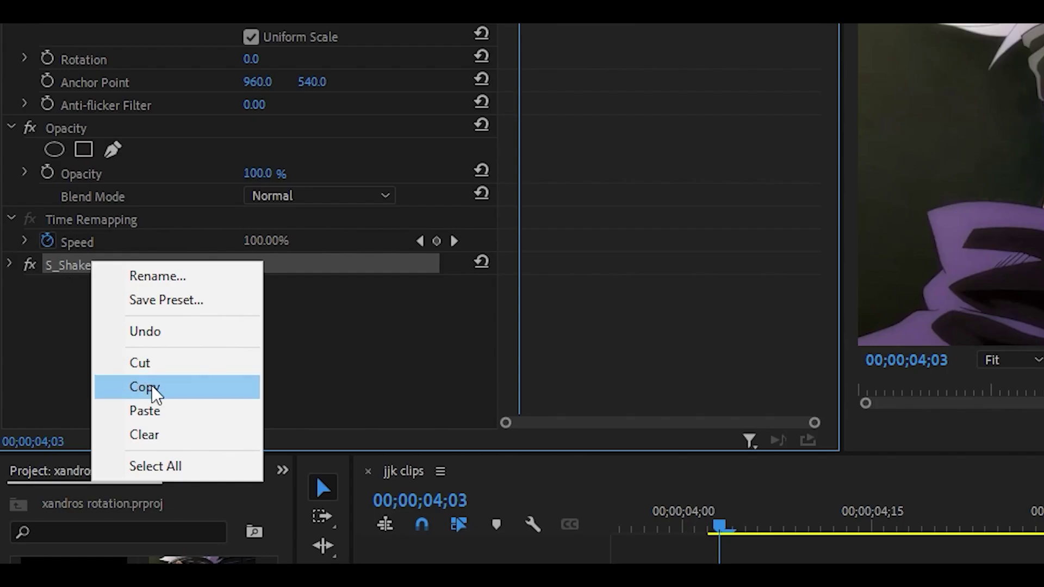
click(152, 385)
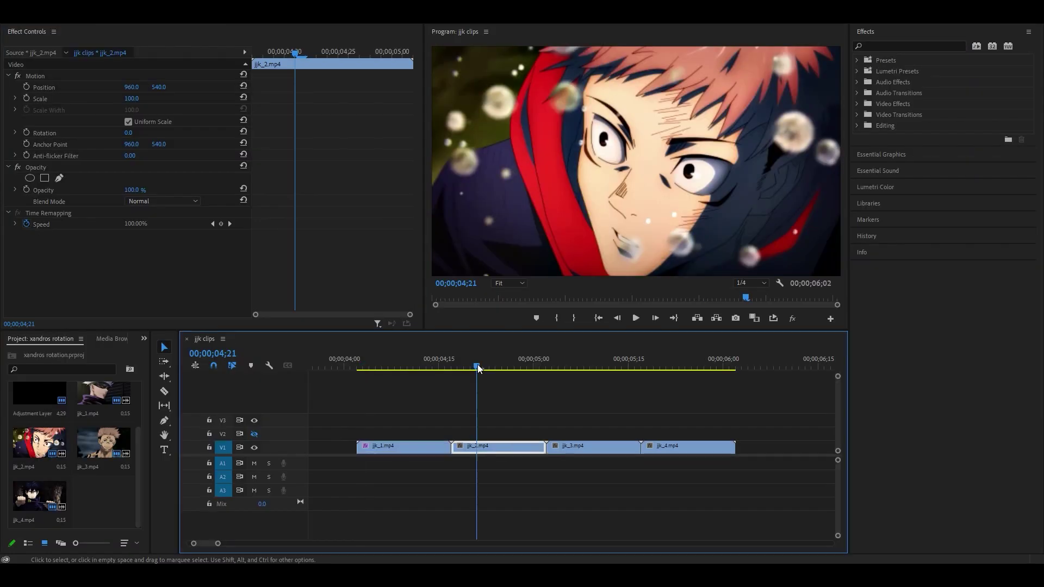
right_click(275, 197)
click(304, 245)
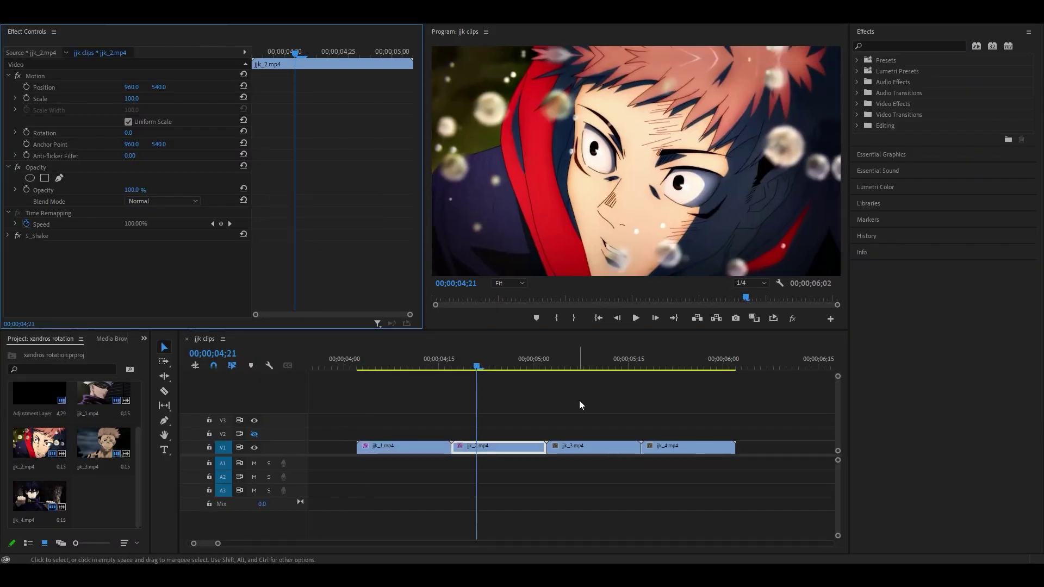
click(577, 362)
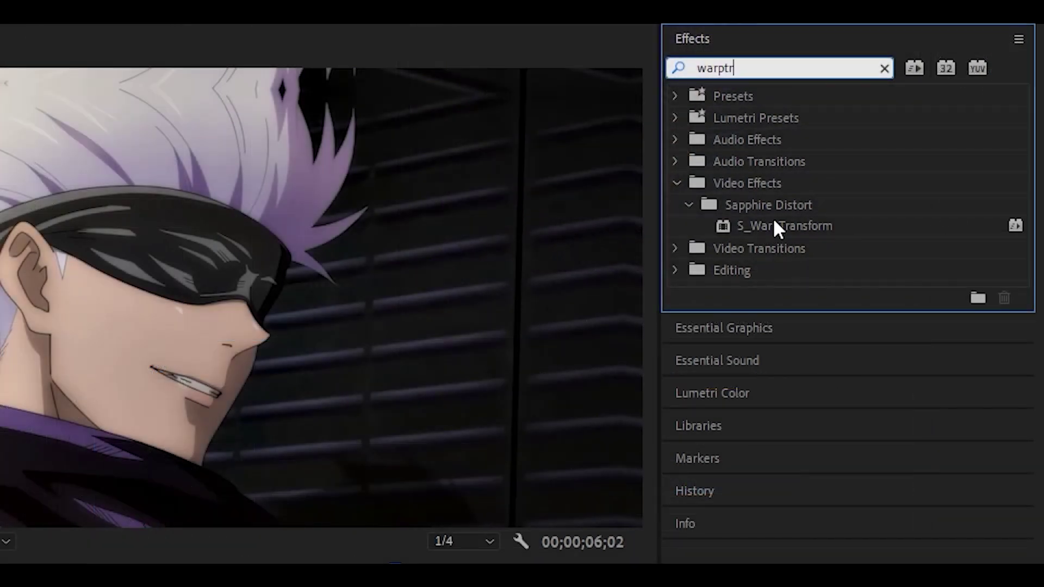
- Apply S_WarpTransform to jjk_1 and keyframe Z Dist from 0.600 to 1.000 at 04;10
drag(841, 231, 369, 386)
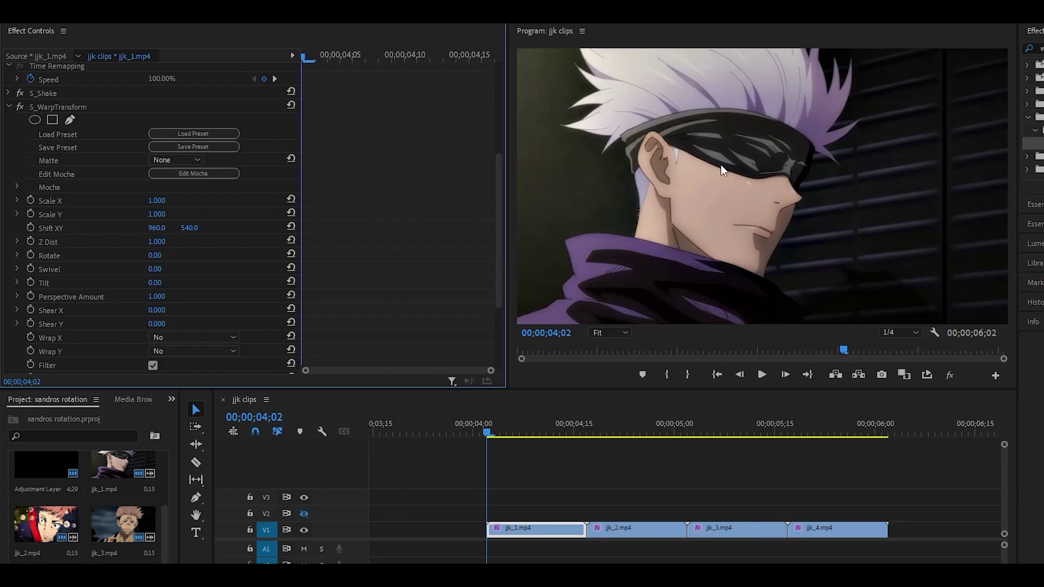
click(31, 241)
click(158, 241)
text(0.6)
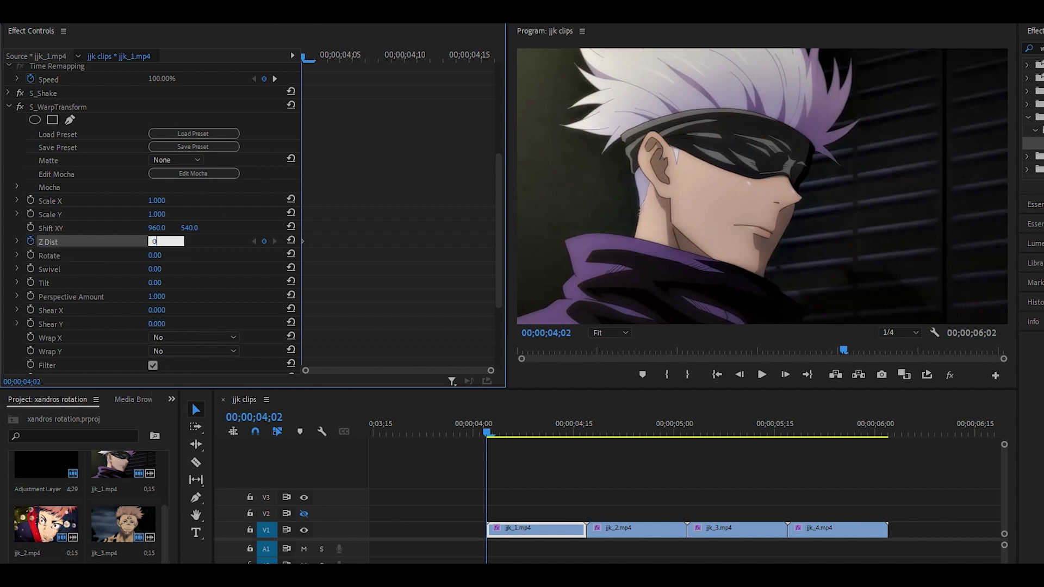
key(Return)
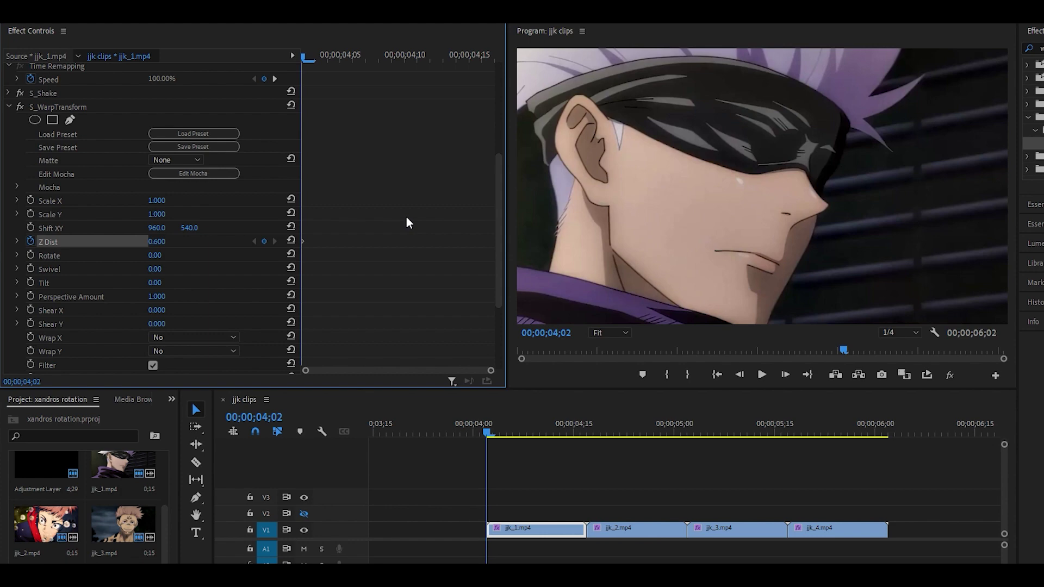
key(Right)
key(Right)
key(Right)
key(Right)
key(Right)
key(Right)
key(Right)
key(Right)
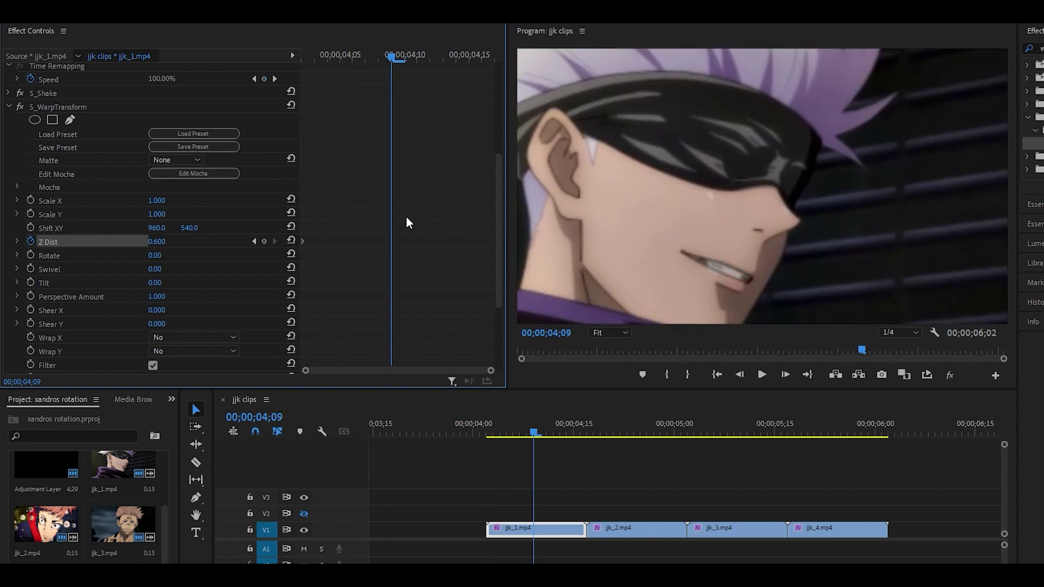
click(293, 239)
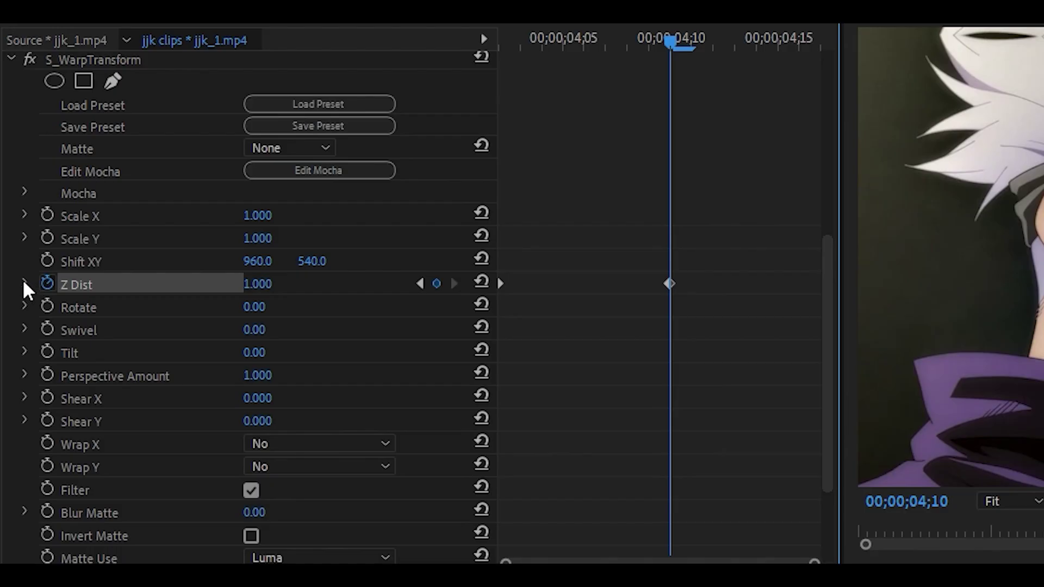
- Drag the Z Dist Bezier handles so the zoom eases between its two keyframes
click(25, 284)
click(669, 284)
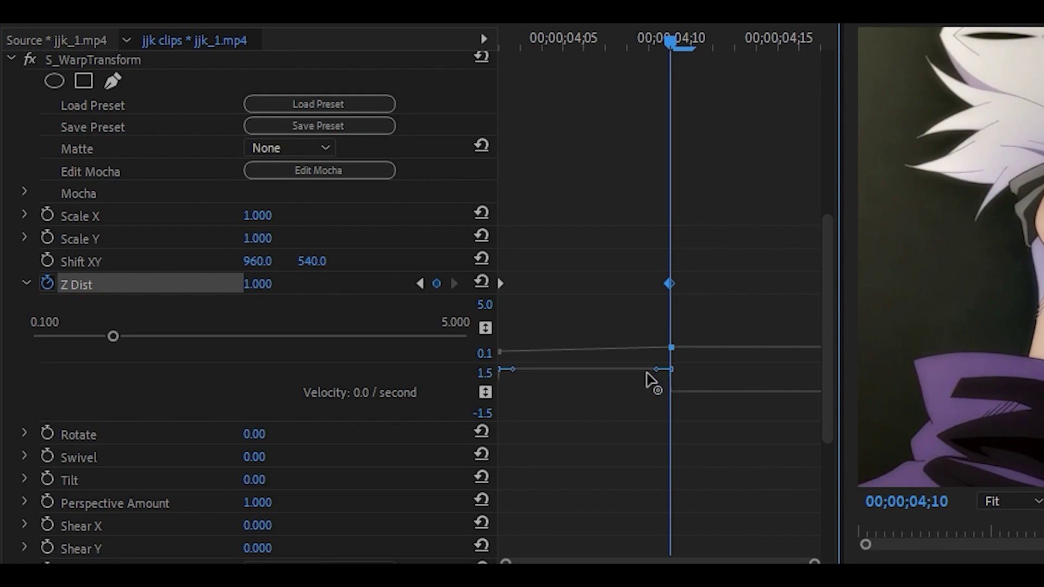
drag(647, 373, 484, 396)
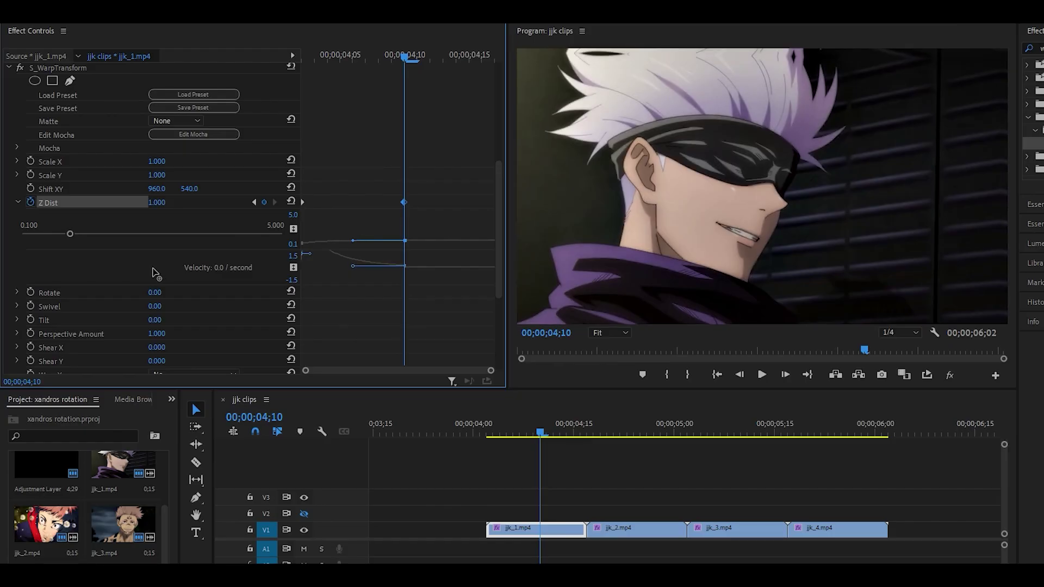
drag(152, 268, 323, 293)
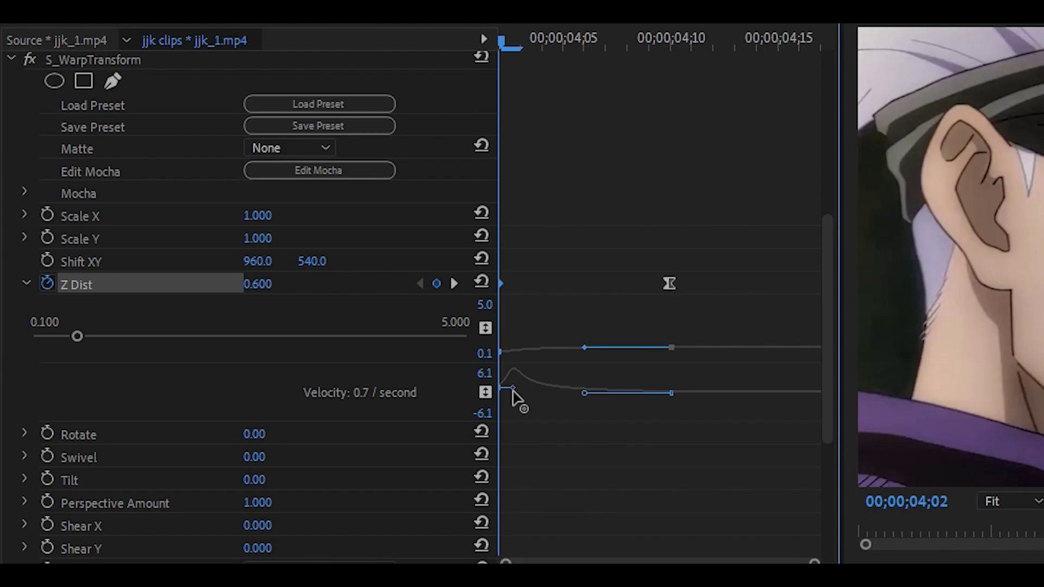
drag(512, 389, 502, 394)
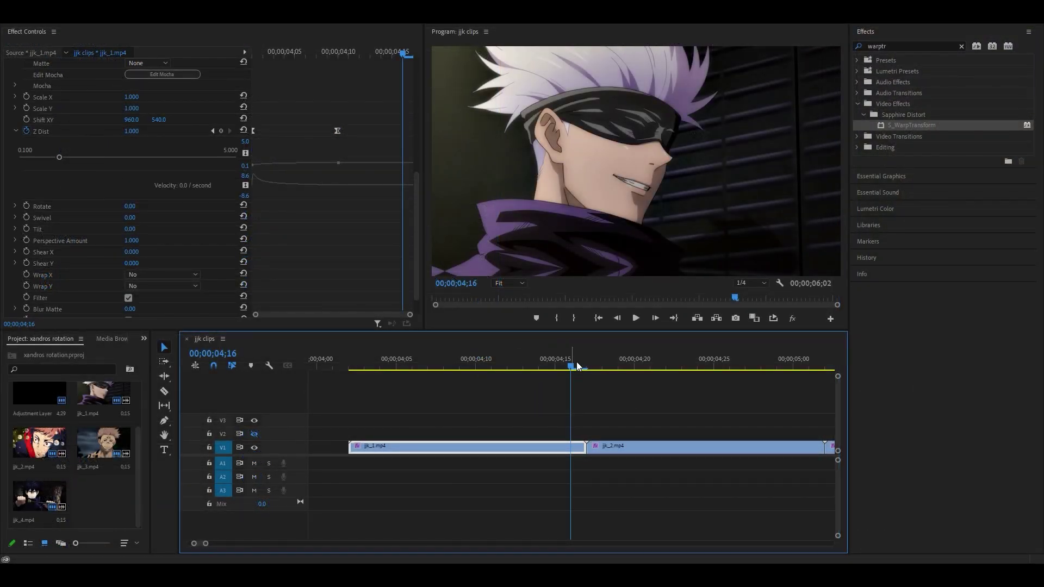
- Add a 0.700 Z Dist keyframe on jjk_1's last frame at 04;16
click(593, 363)
key(Left)
click(556, 449)
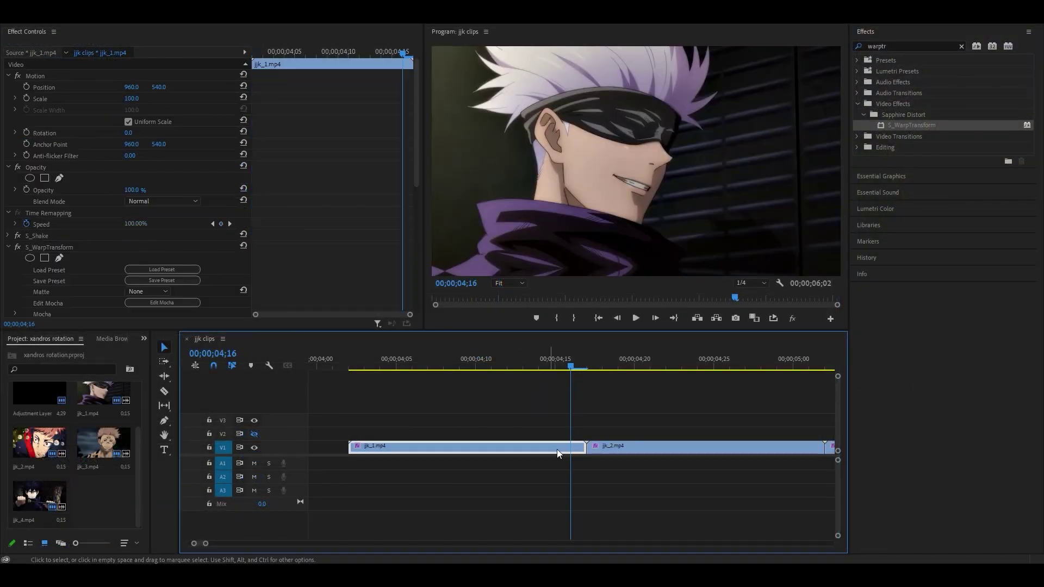
text(0.)
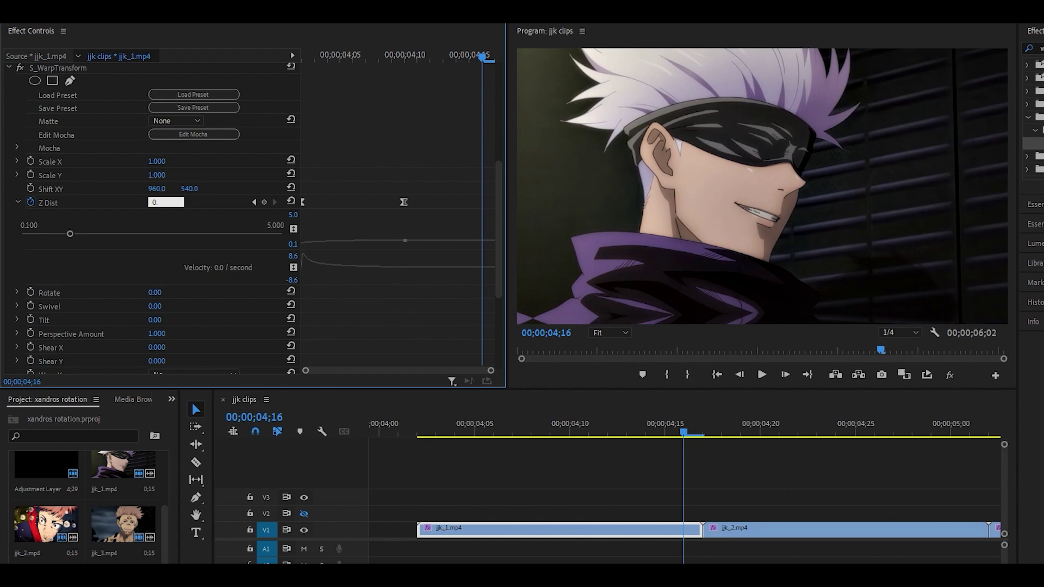
text(.7)
key(Return)
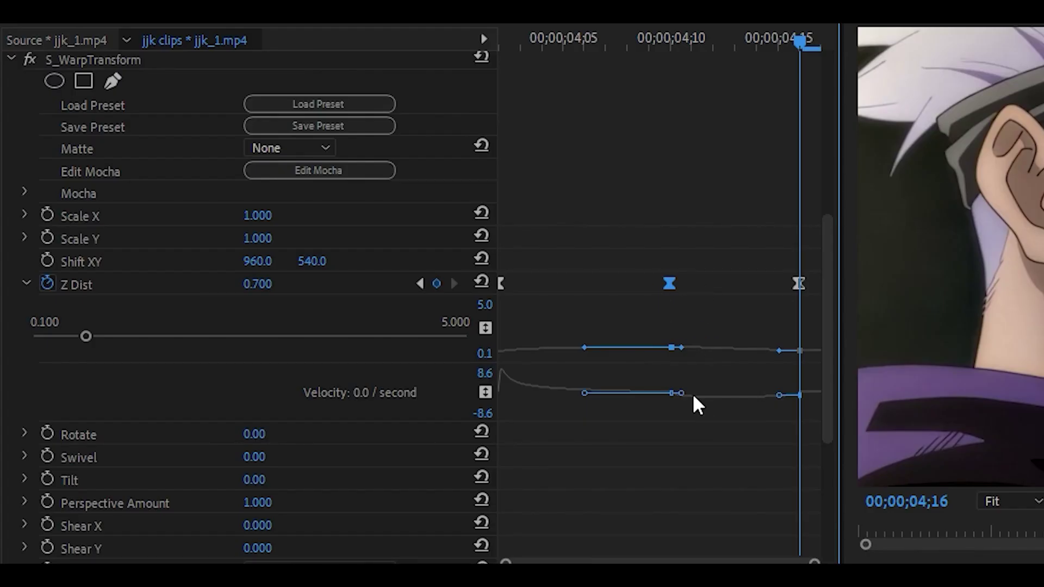
- Reshape the Z Dist velocity curve to ease into the final keyframe
drag(685, 401, 827, 400)
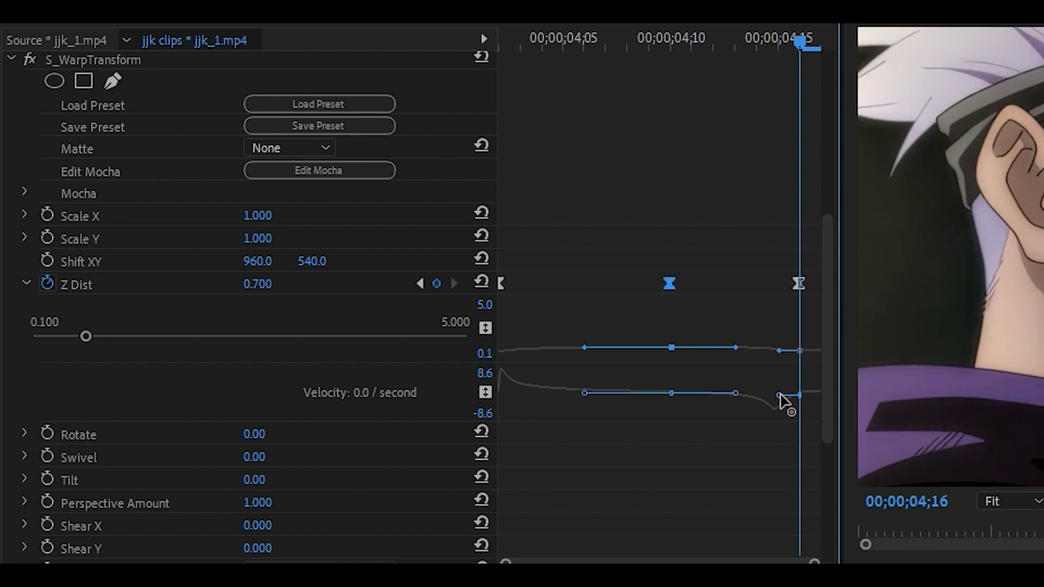
drag(779, 395, 798, 394)
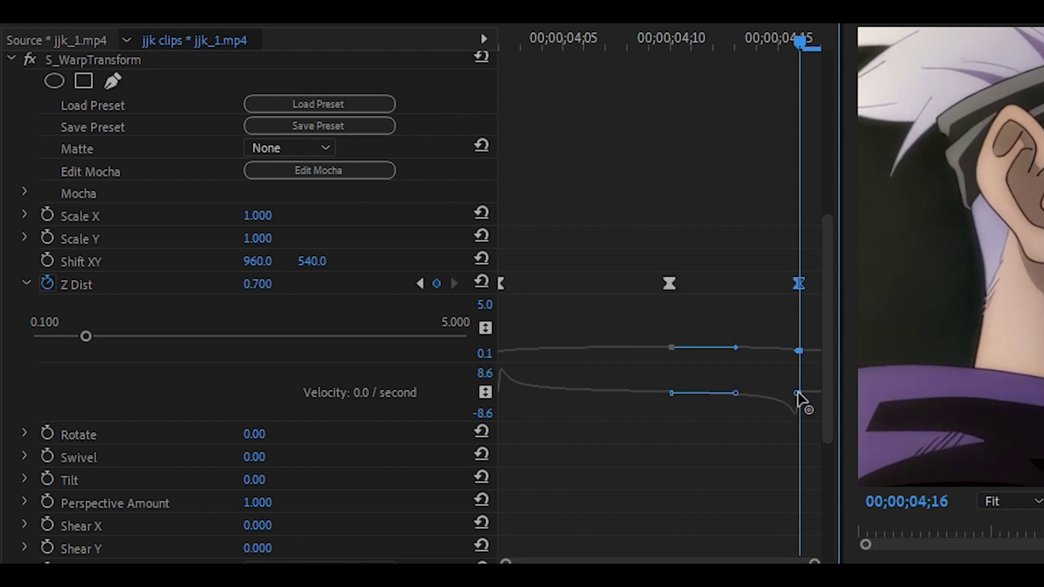
click(751, 456)
click(740, 42)
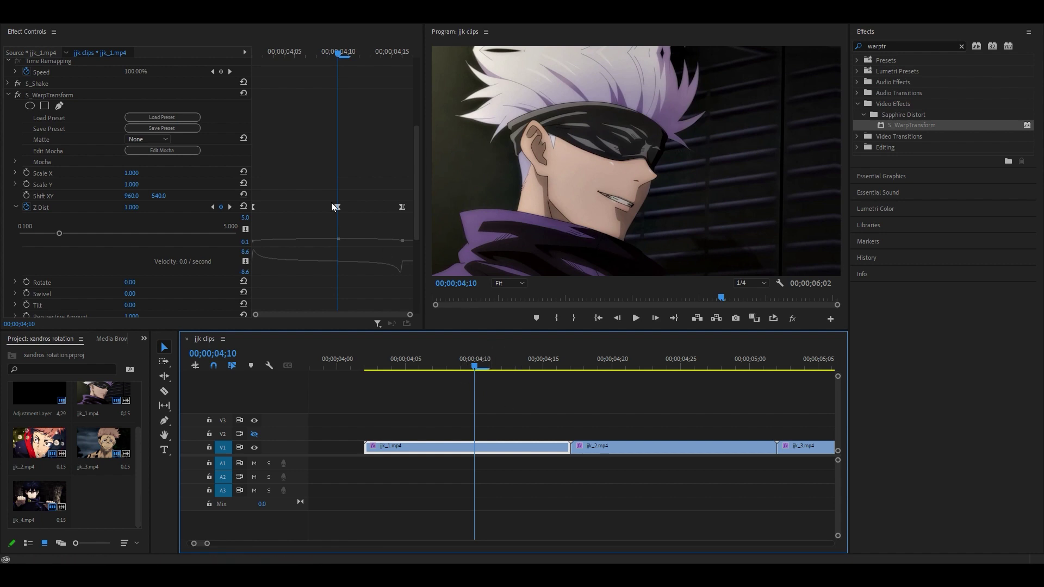
- Keyframe jjk_1's Shift XY from 960.0 at 04;10 to Shift X 1740 at 04;16
scroll(337, 198, down, 1)
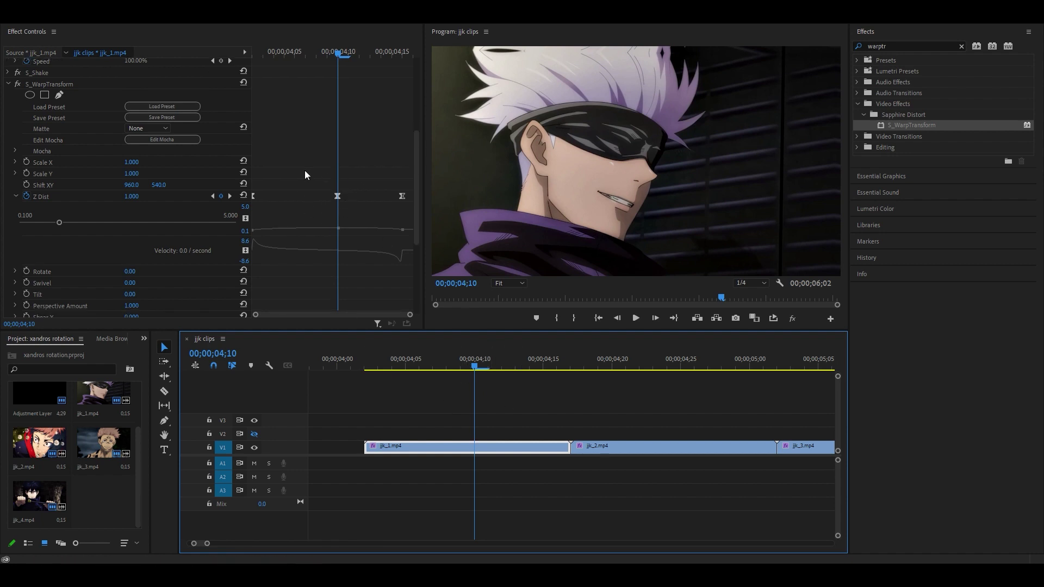
scroll(151, 212, up, 1)
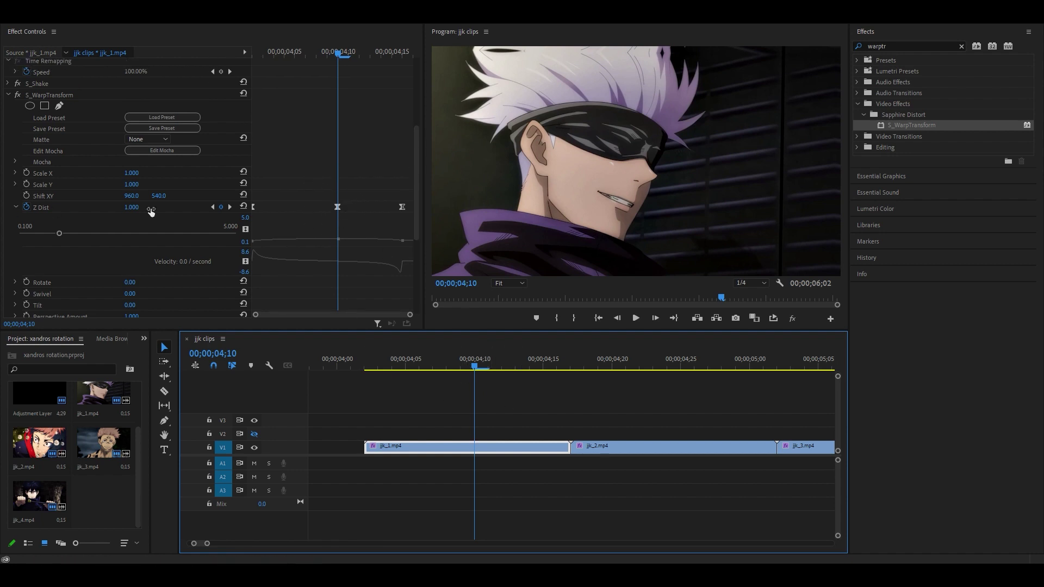
click(26, 196)
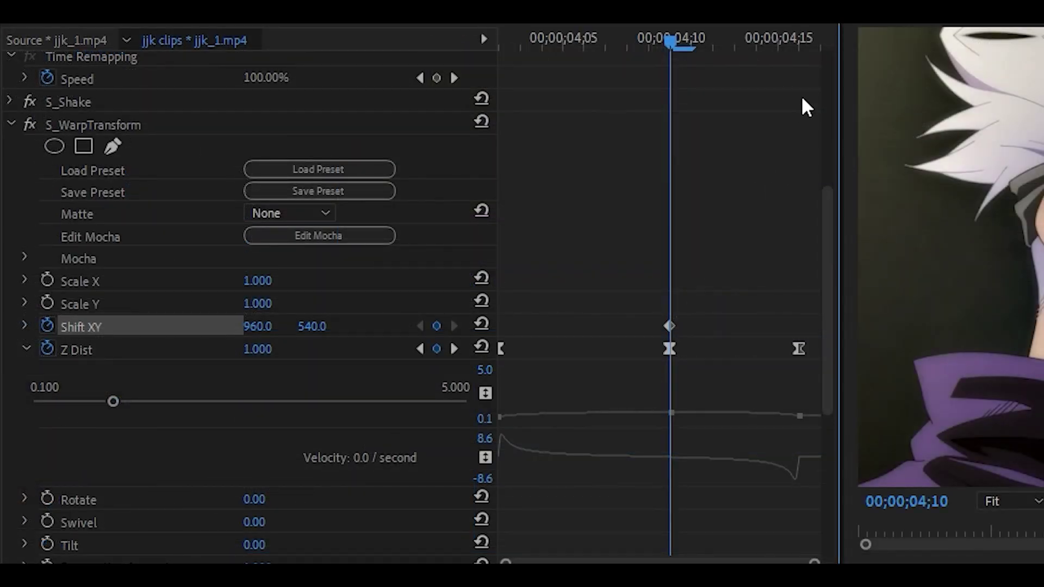
click(800, 43)
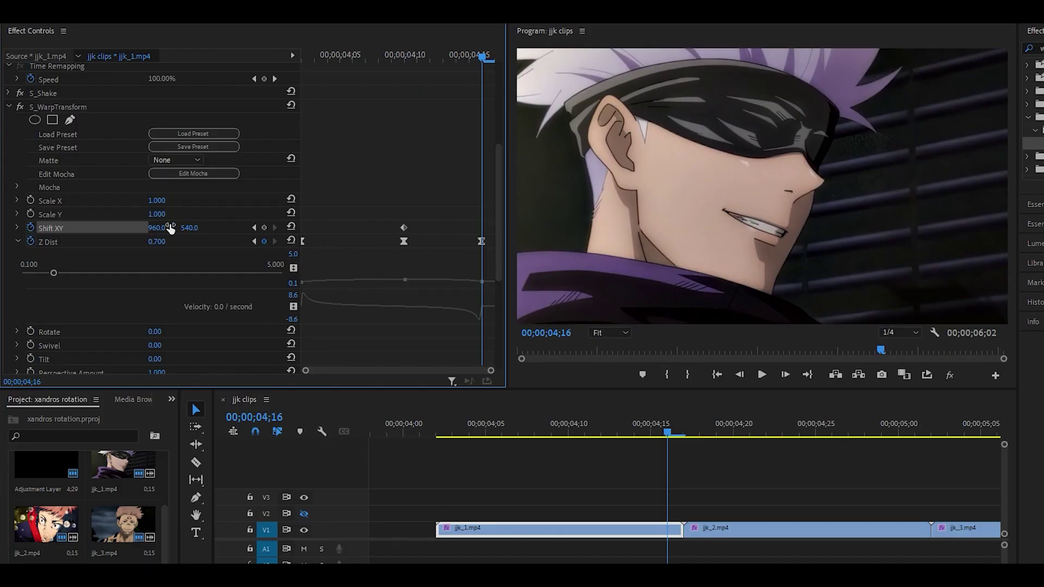
drag(159, 228, 598, 228)
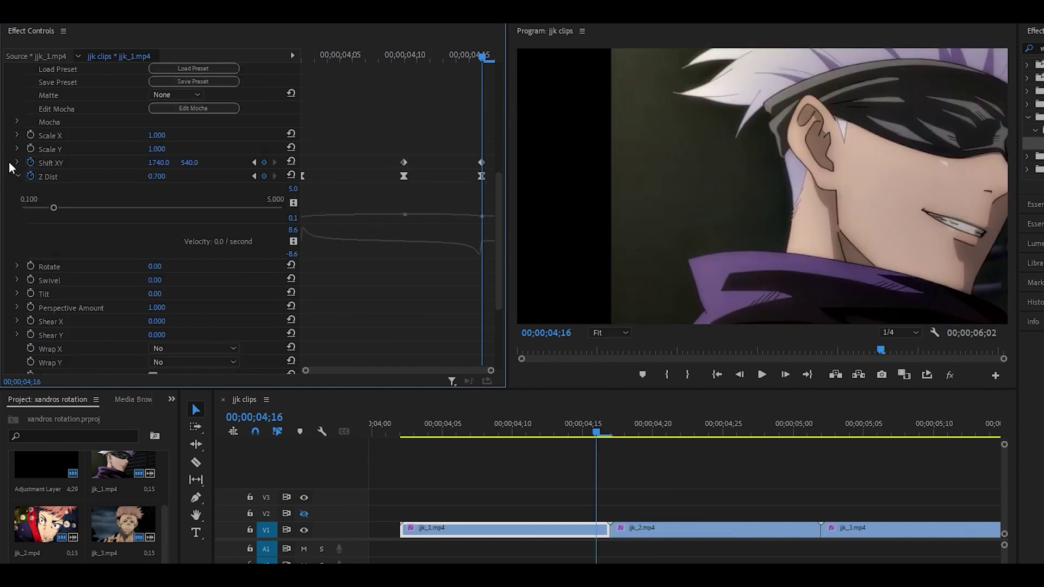
- Drag the Shift XY velocity handles for a slow start and sharp acceleration
click(16, 162)
click(403, 163)
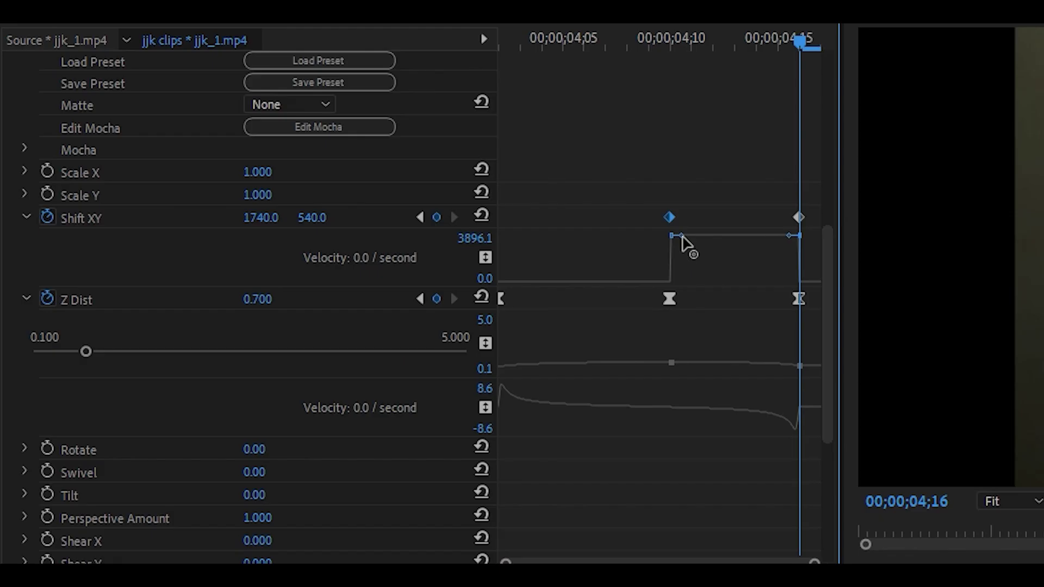
drag(412, 174, 557, 291)
drag(474, 195, 474, 207)
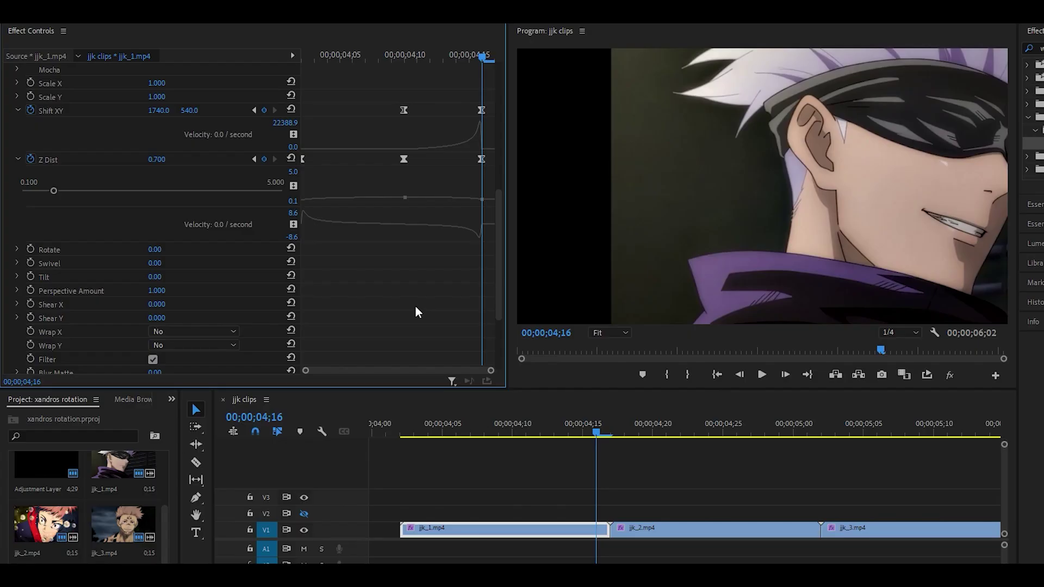
scroll(688, 462, down, 3)
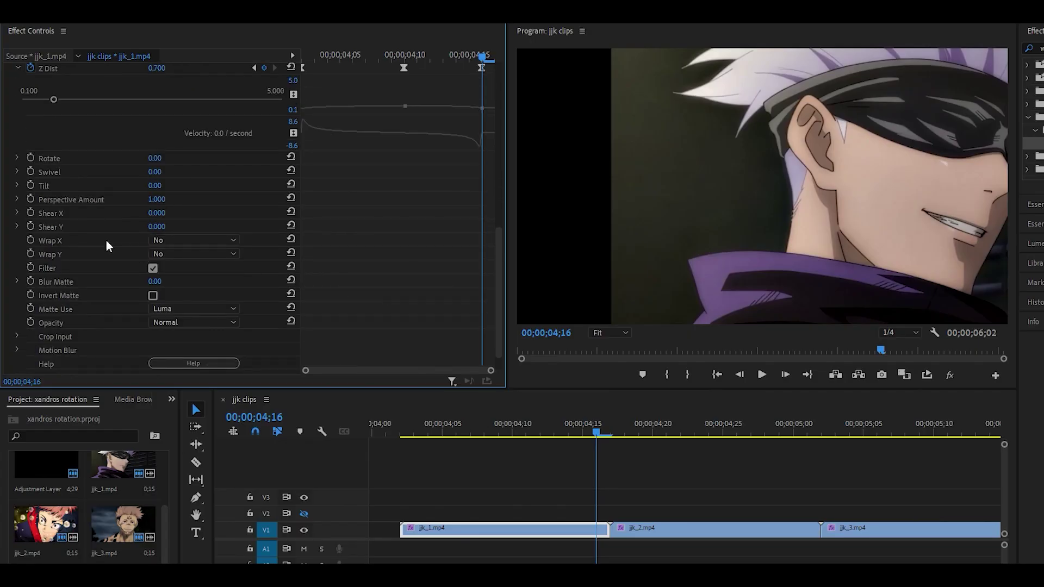
- Set jjk_1's Wrap X and Wrap Y to Reflect
click(176, 239)
click(190, 281)
click(180, 254)
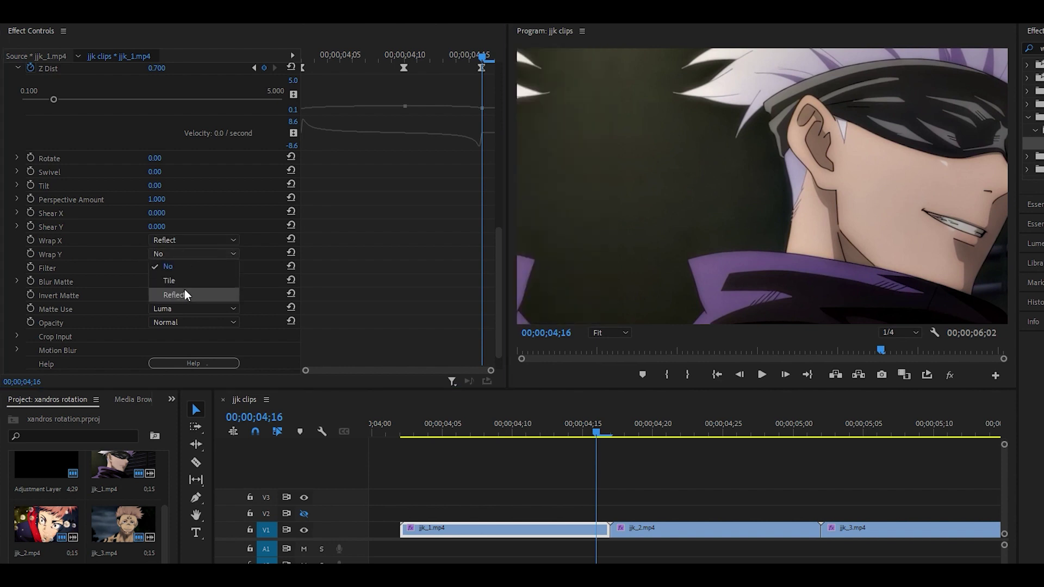
click(184, 295)
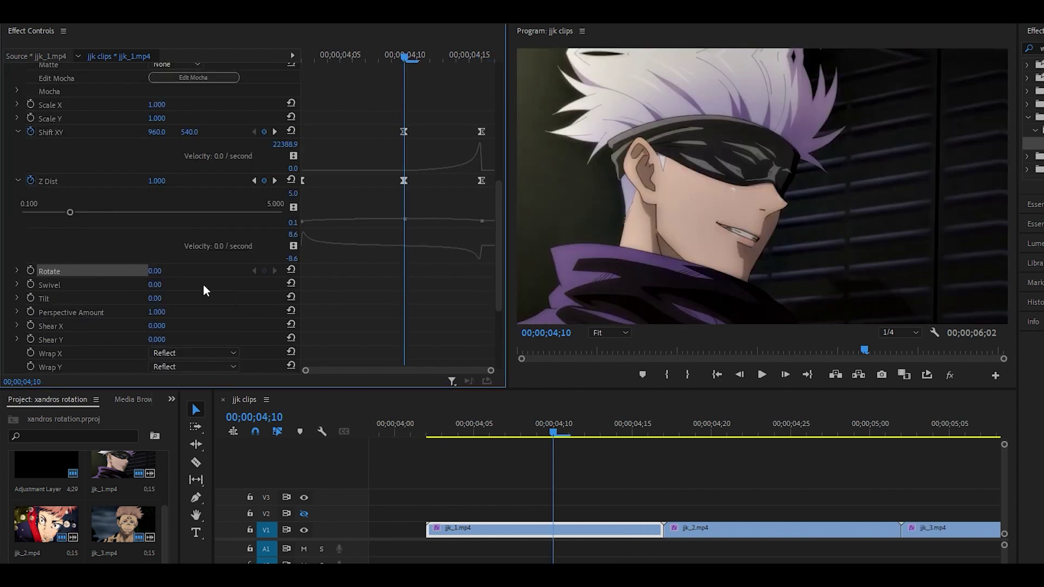
- Keyframe Rotate from 0 at 04;10 to 24 at 04;16, ease it, and preview
click(32, 271)
click(481, 55)
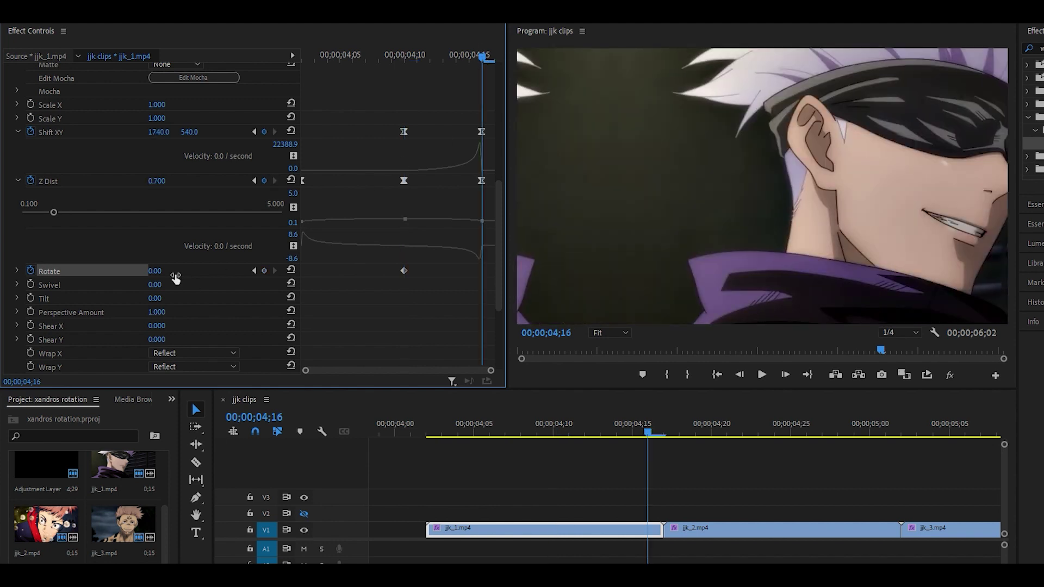
click(158, 271)
text(24)
key(Return)
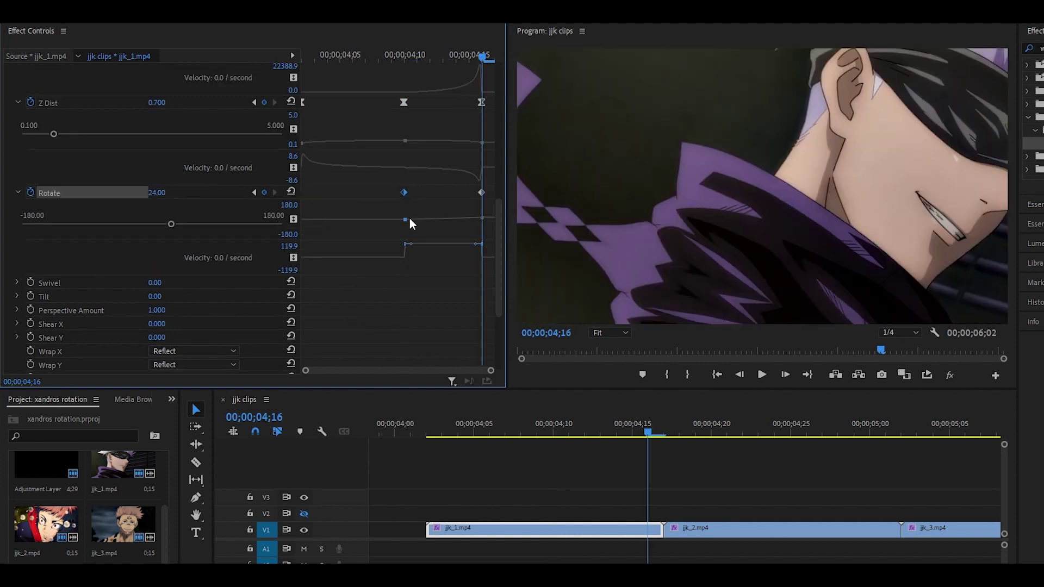
drag(412, 244, 481, 258)
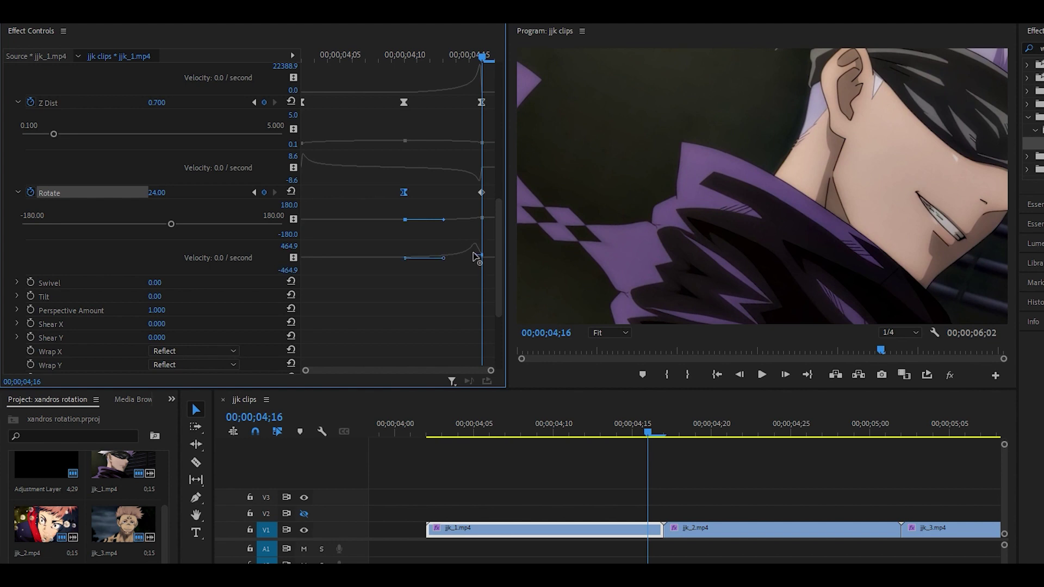
key(space)
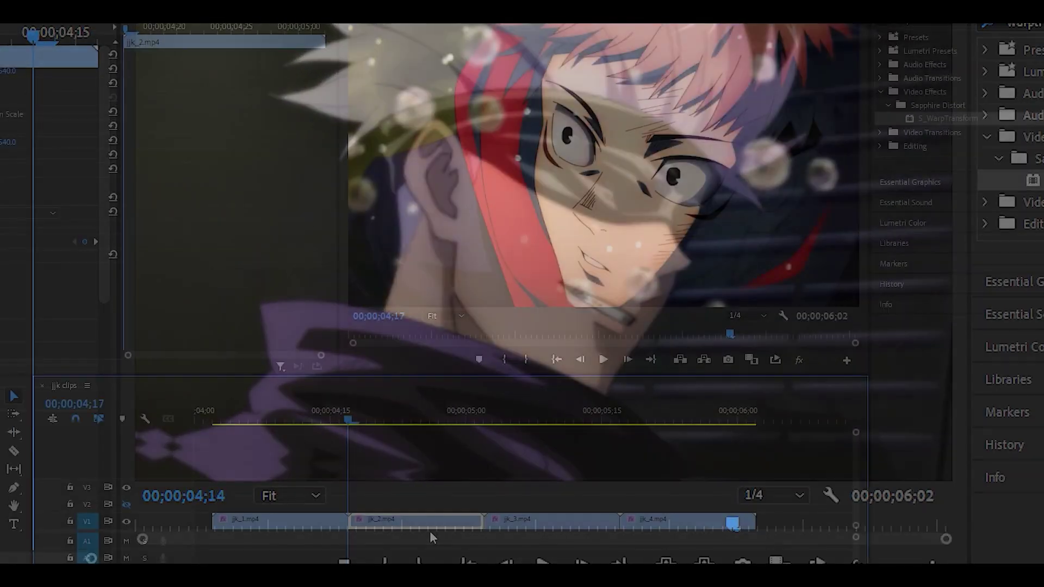
- Apply S_WarpTransform to jjk_2 and set its Z Dist to 1.100
key(space)
drag(963, 121, 640, 264)
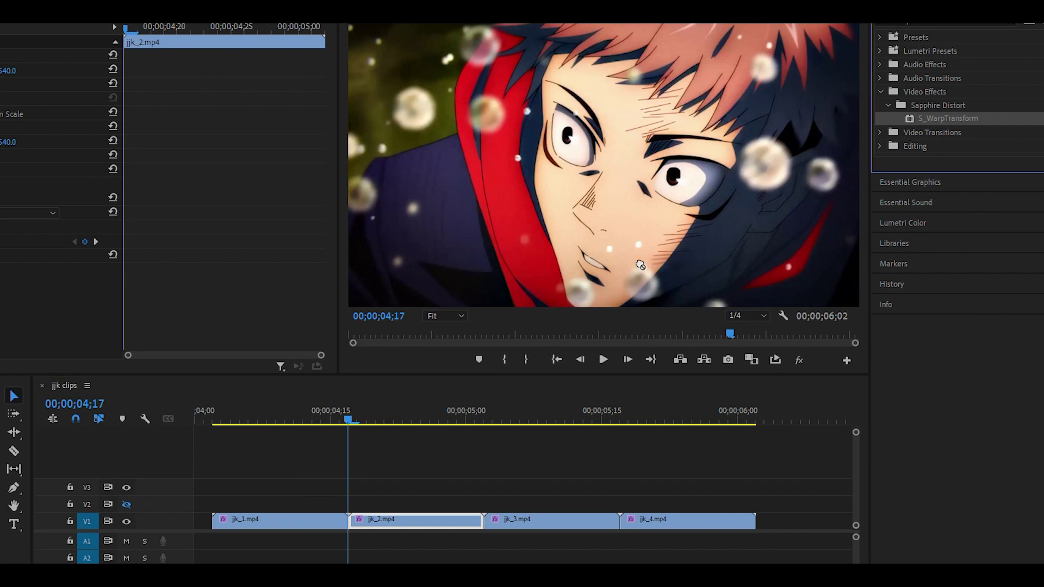
drag(384, 513, 385, 513)
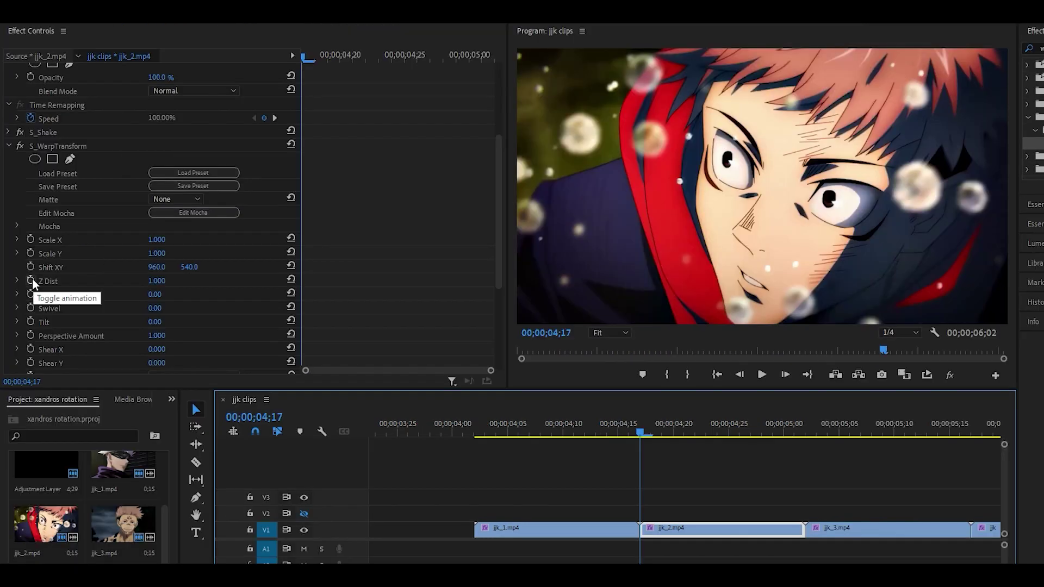
click(158, 280)
text(1.)
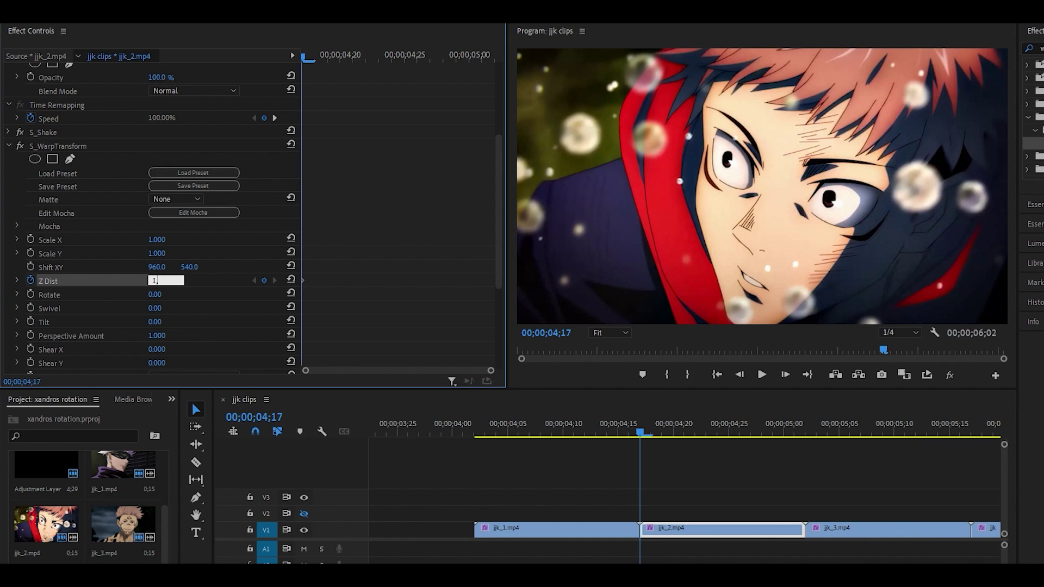
text(1)
key(Return)
- Set jjk_2's Wrap X and Wrap Y to Reflect
scroll(199, 303, down, 3)
click(169, 299)
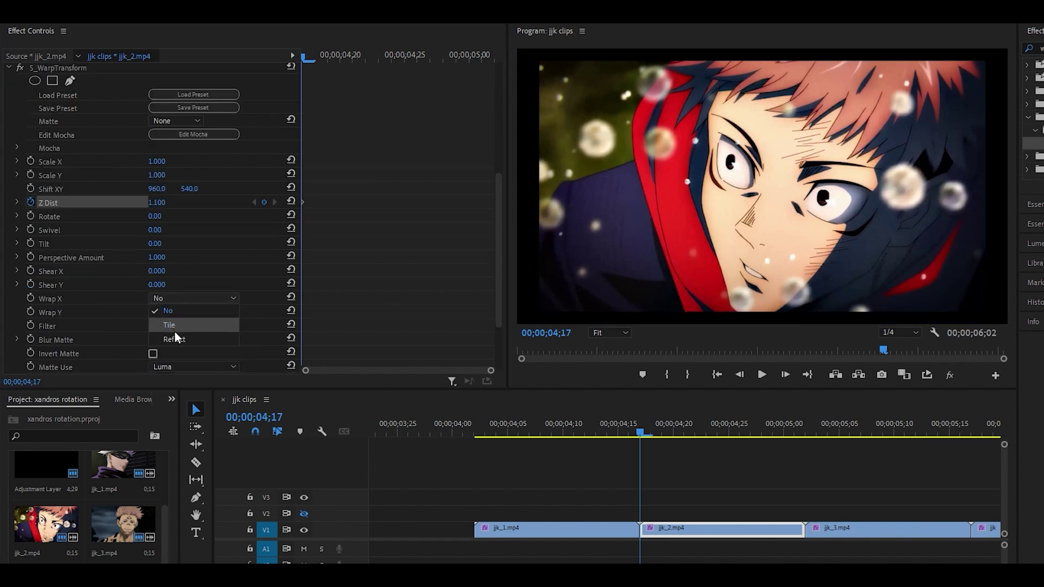
click(174, 339)
click(192, 312)
click(183, 353)
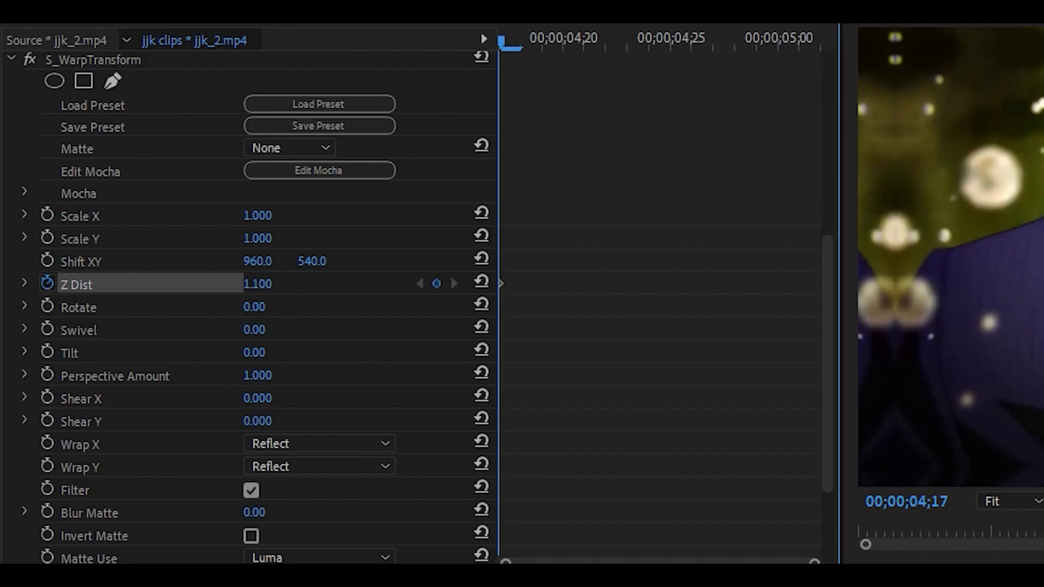
- Keyframe Z Dist to 0.950 at 04;25 and 0.600 at 05;01 with eased velocity
key(shift+Right)
key(Right)
key(Right)
key(Right)
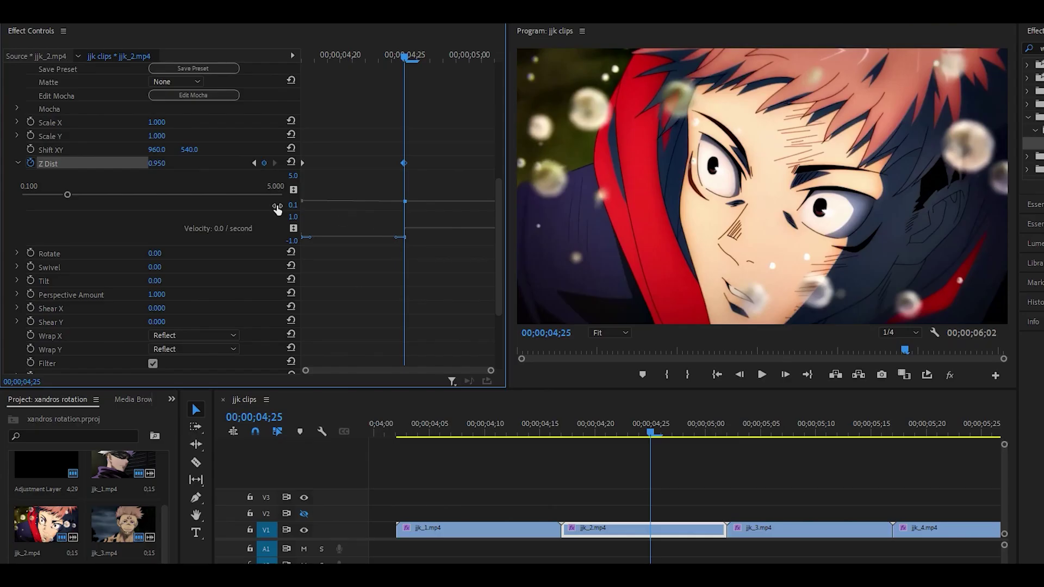
drag(396, 237, 308, 229)
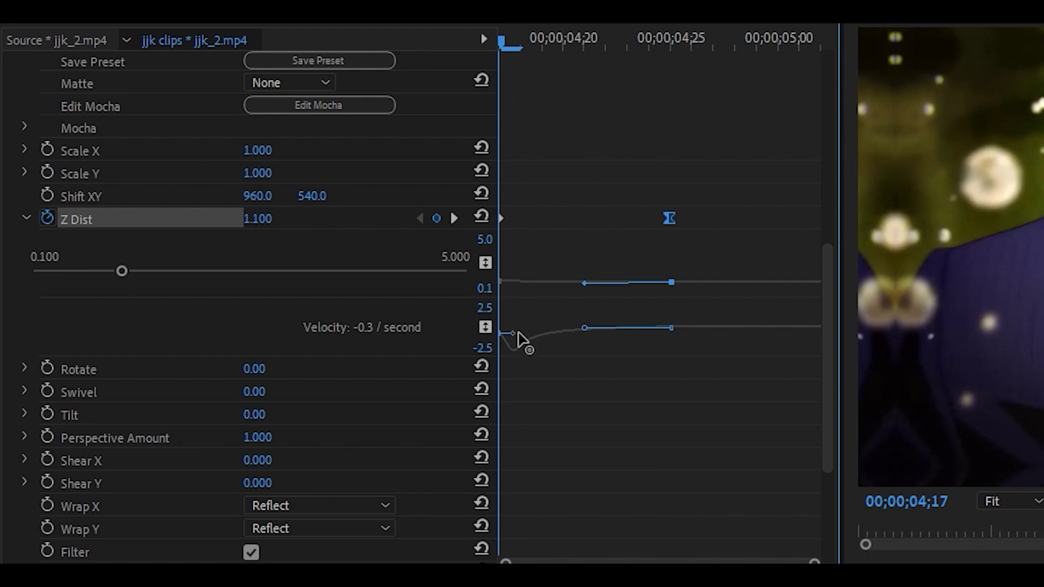
drag(517, 340, 507, 337)
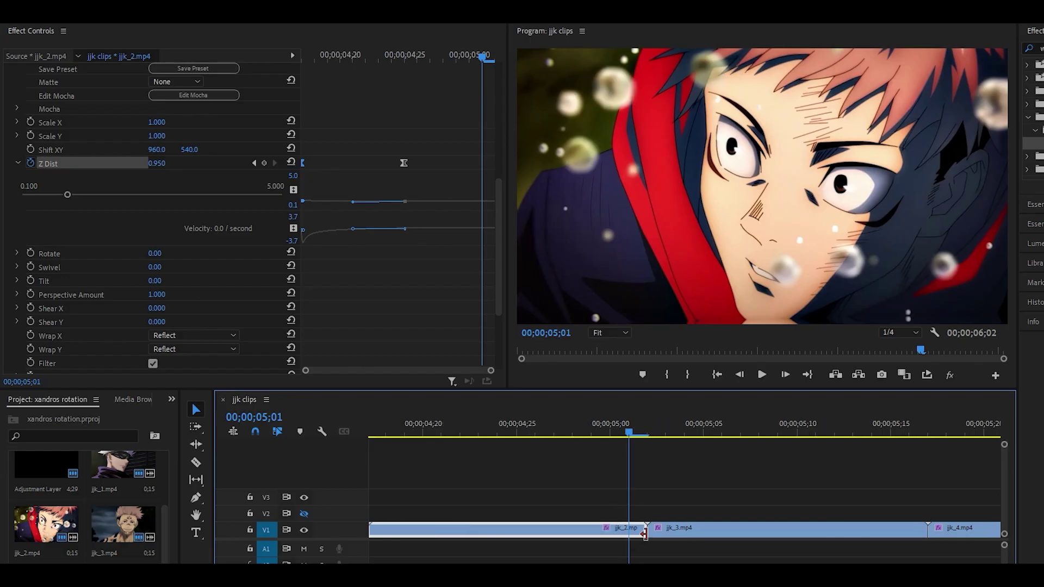
scroll(692, 483, up, 2)
click(159, 163)
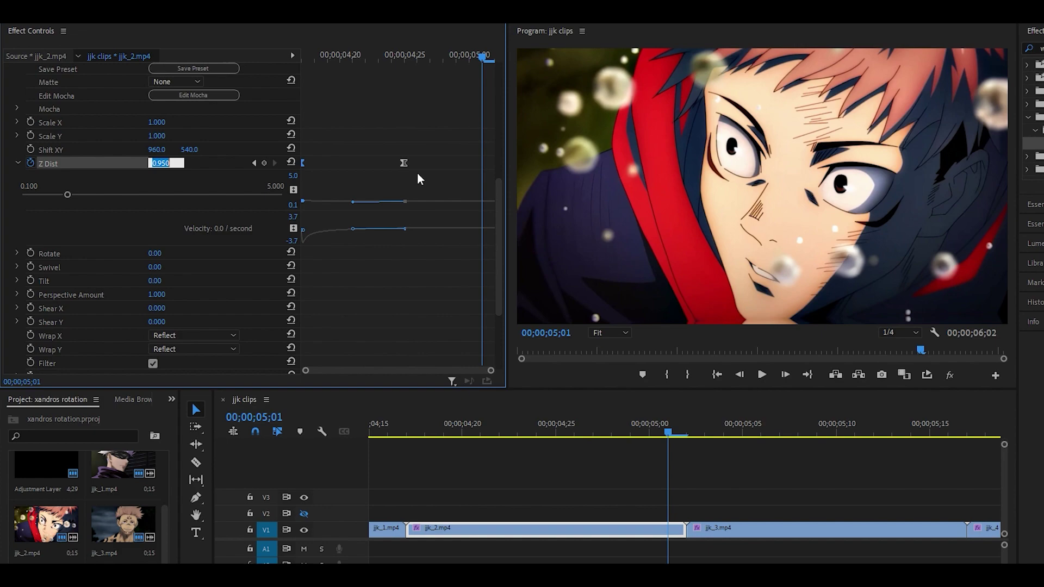
key(Return)
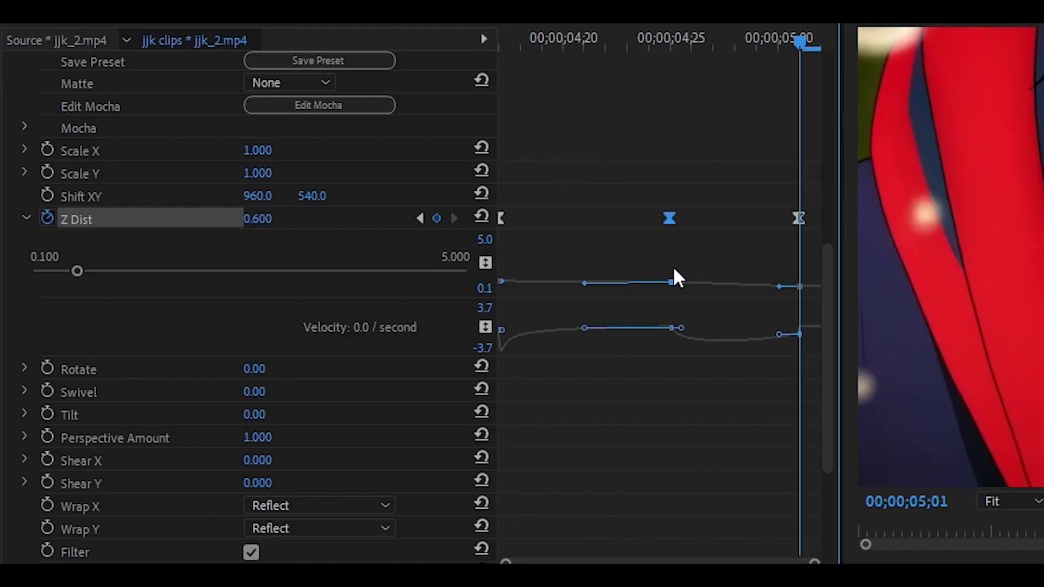
drag(682, 327, 791, 333)
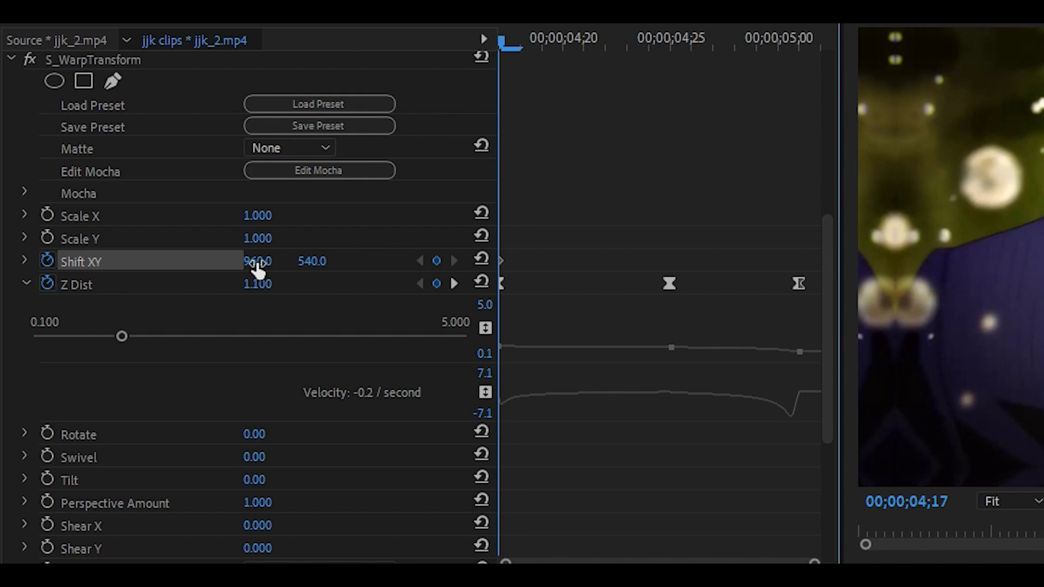
- Keyframe jjk_2's horizontal Shift XY, sliding it left to -300.0 at the clip's end
drag(258, 266, 184, 266)
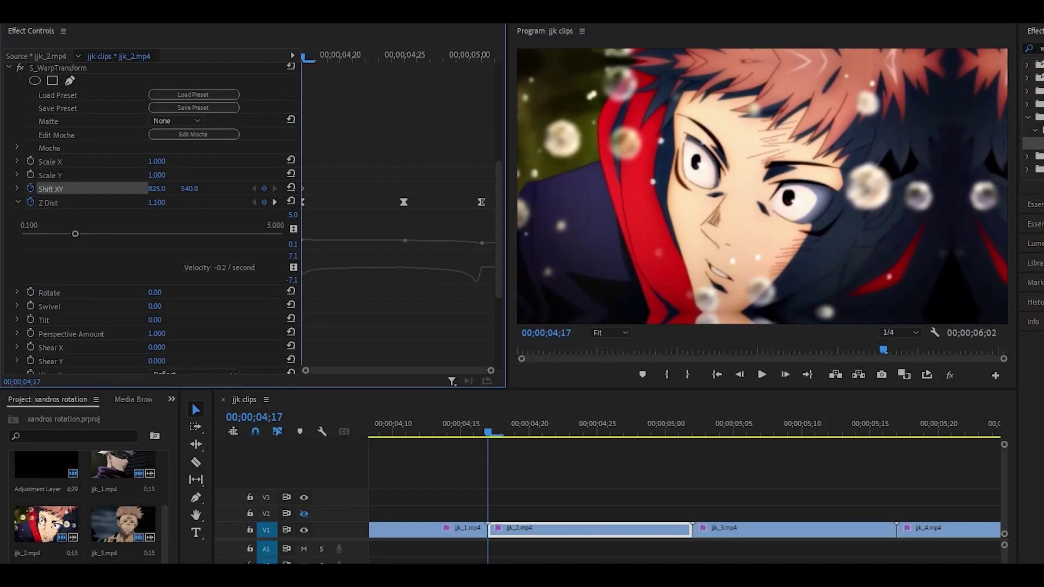
drag(156, 188, 155, 188)
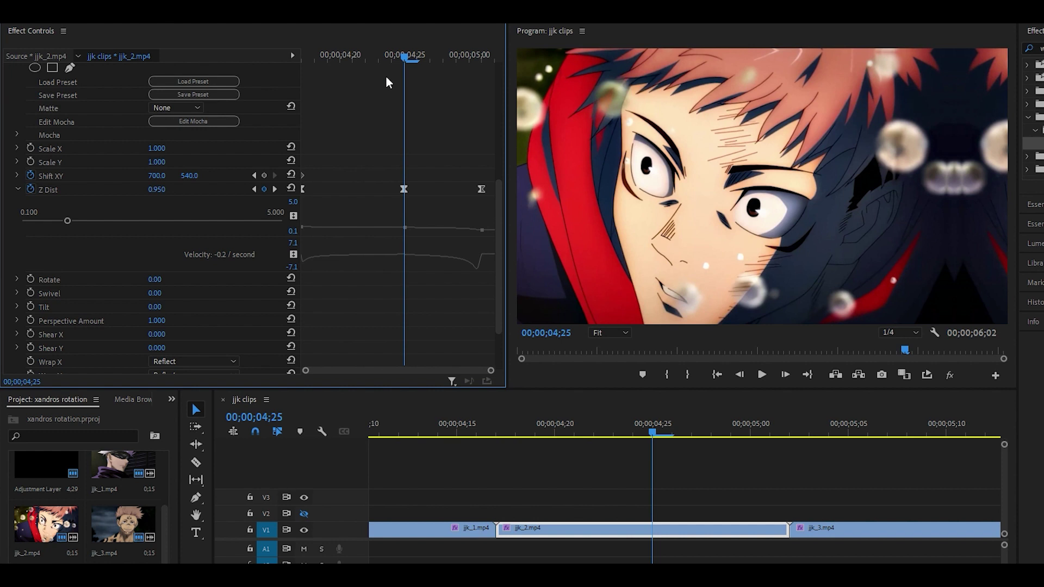
click(292, 176)
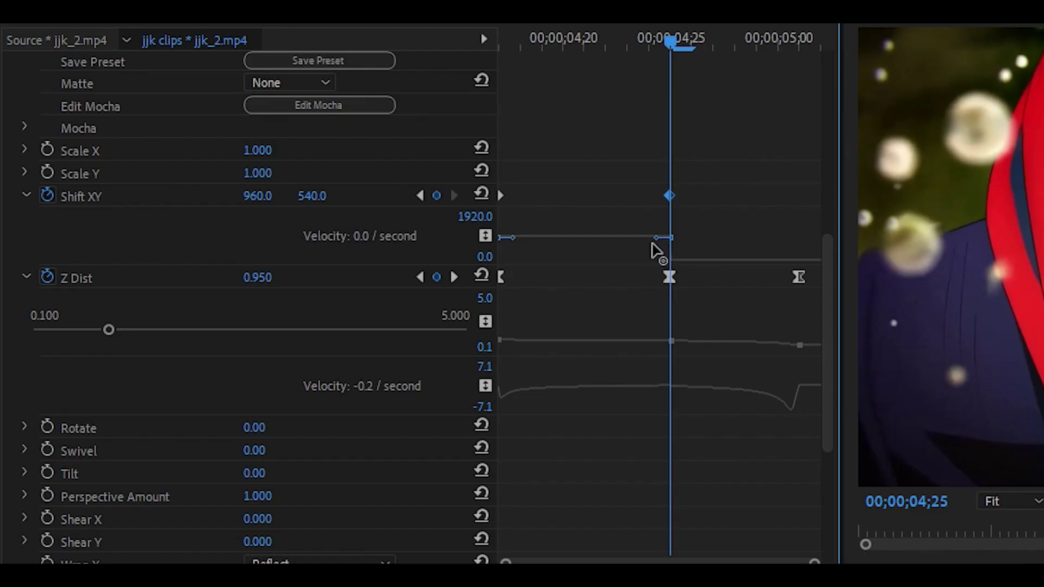
drag(654, 241, 365, 429)
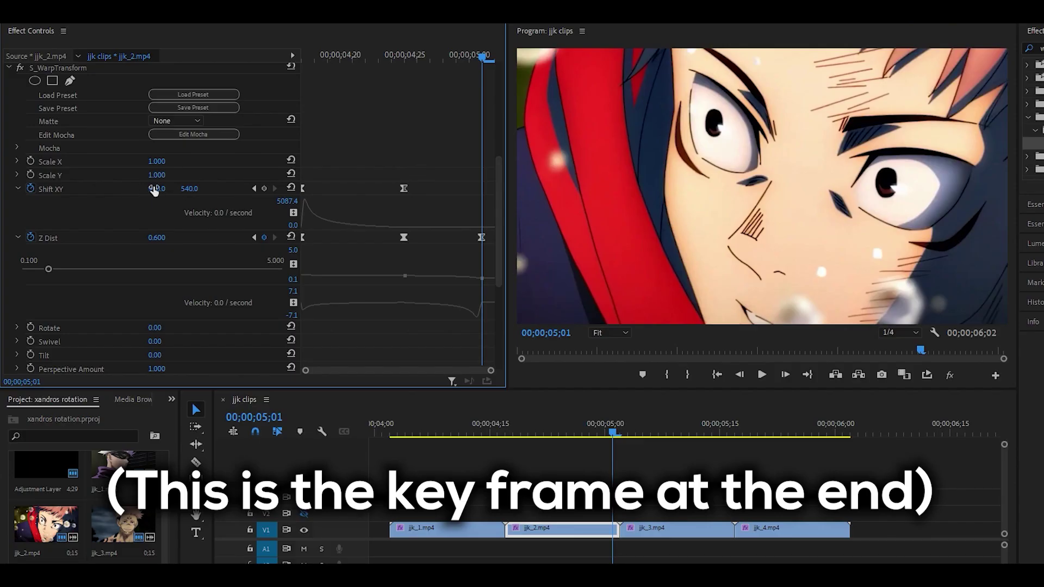
drag(157, 188, 3, 189)
click(157, 188)
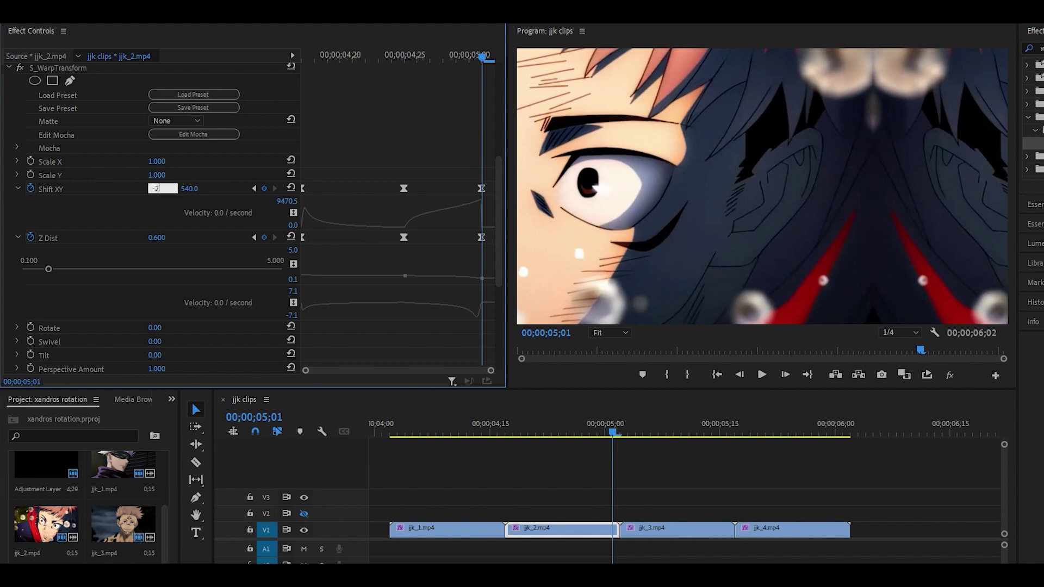
text(-200)
key(Return)
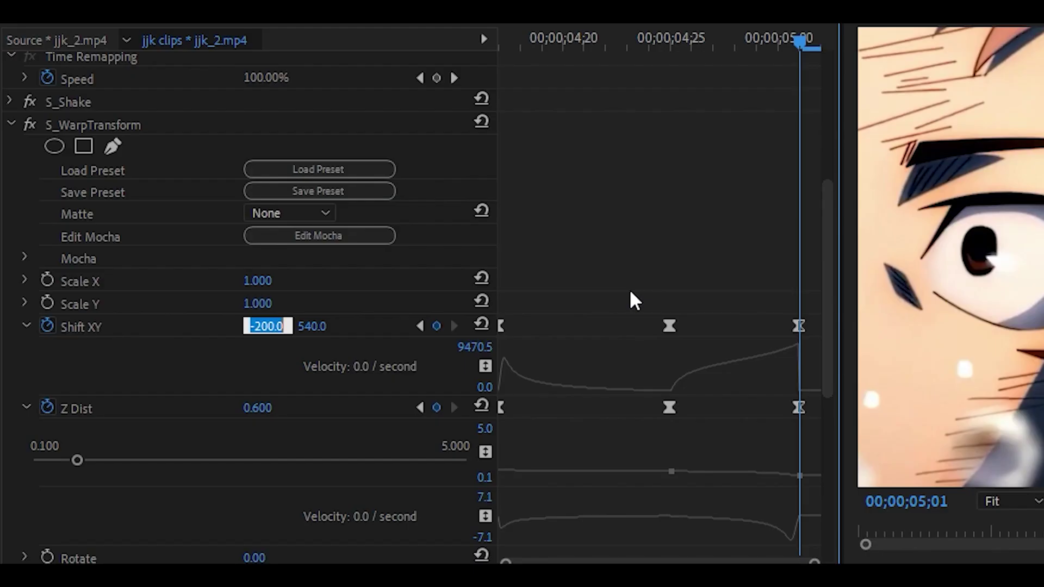
text(-)
text(0)
key(Return)
- Ease the middle and last Shift XY keyframes' velocity handles
click(669, 325)
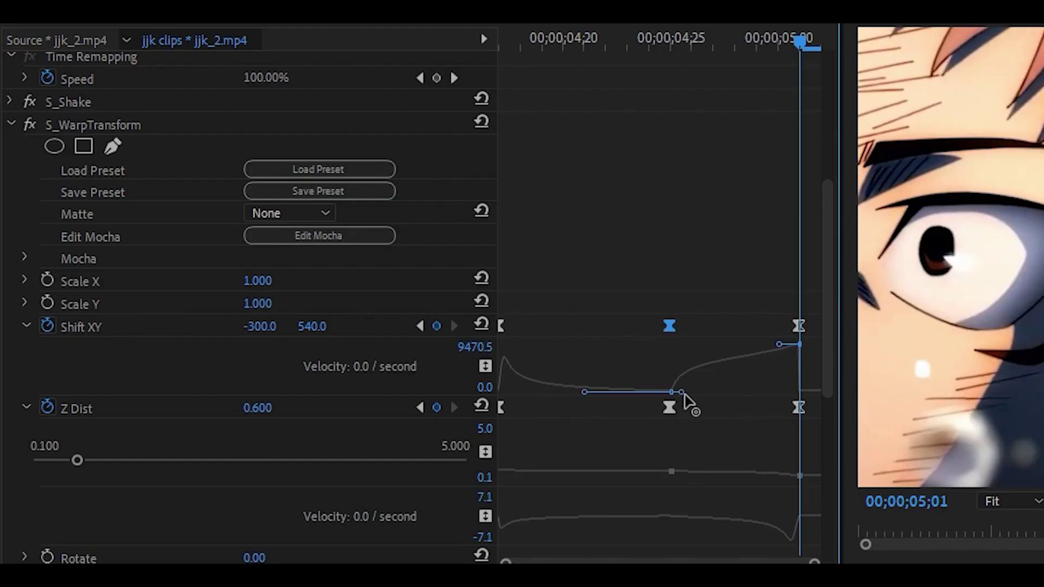
drag(679, 392, 735, 392)
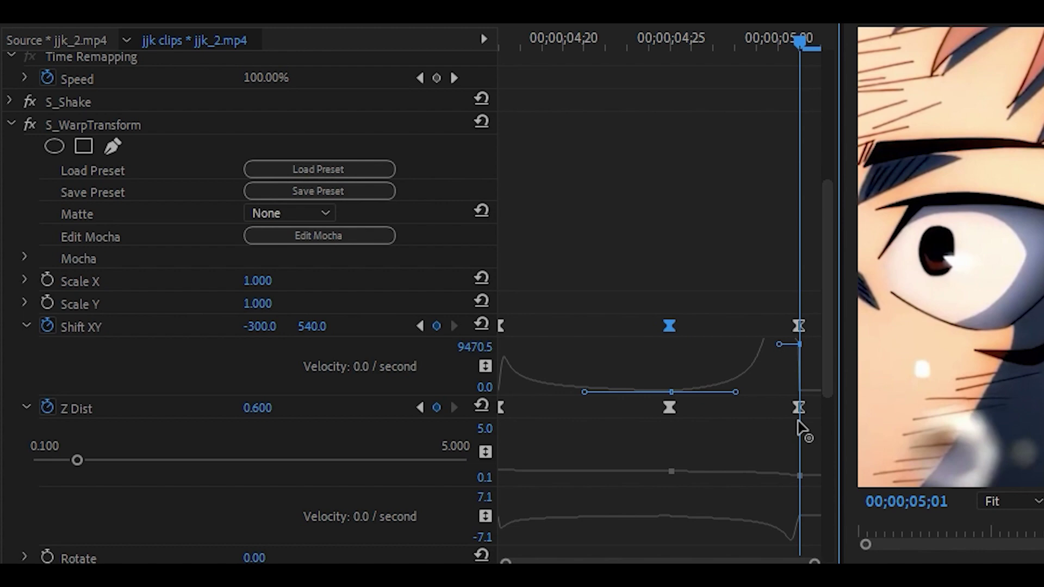
drag(779, 345, 794, 410)
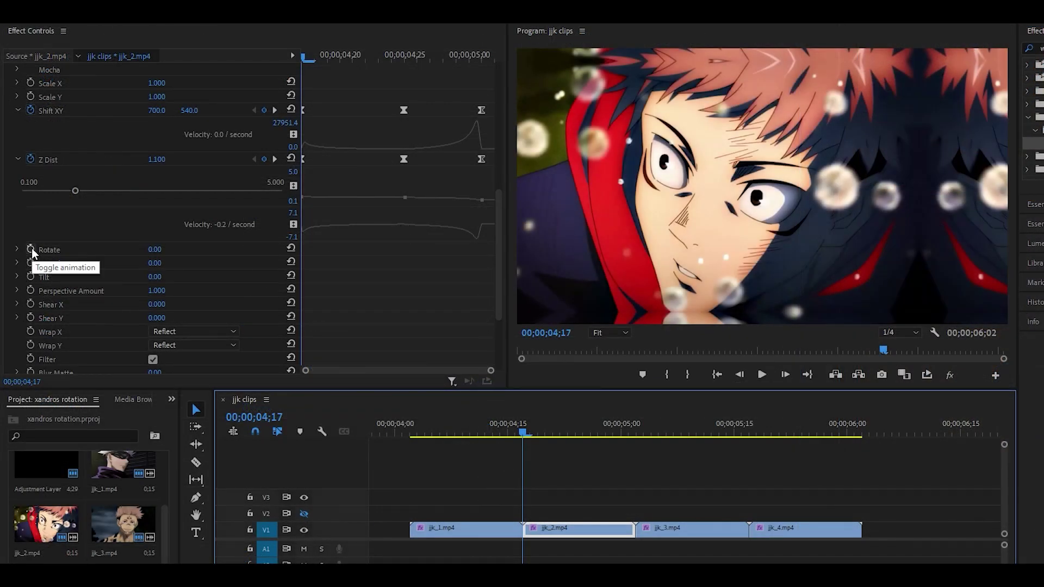
- Keyframe jjk_2's Rotate starting at -16 and reaching -24 degrees at 05;01
click(30, 249)
click(157, 249)
text(-16)
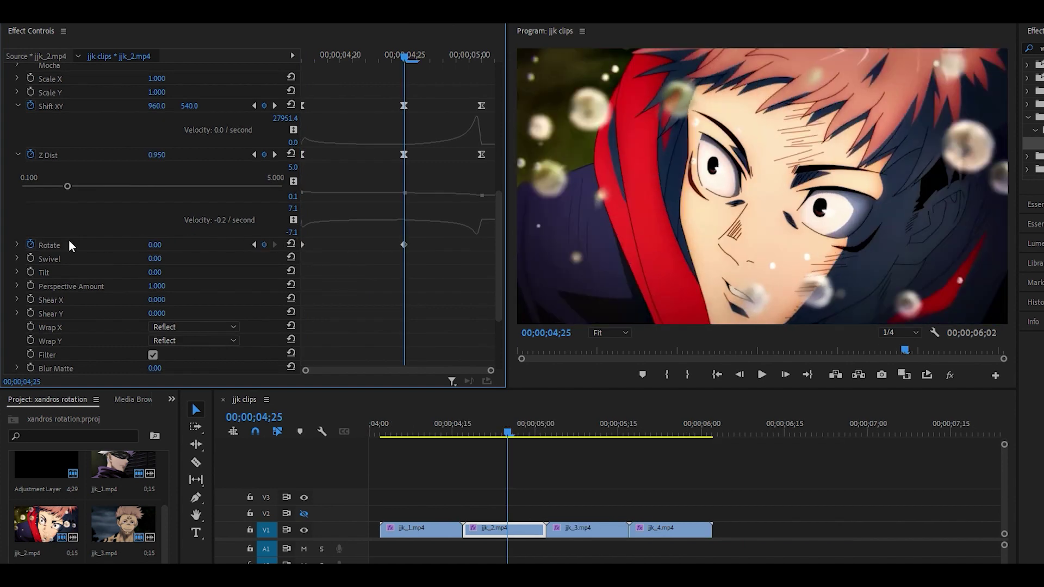
click(16, 244)
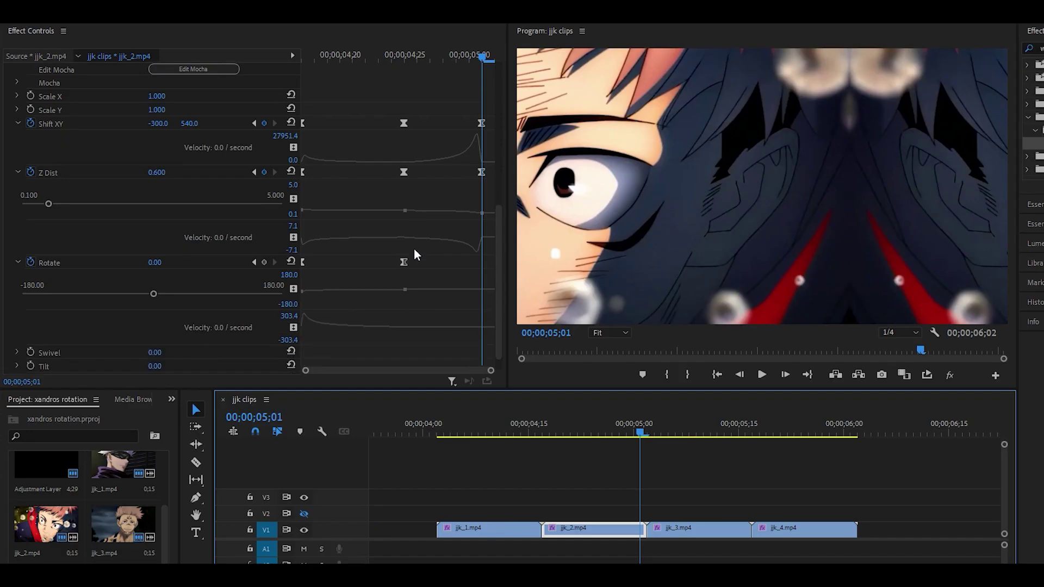
scroll(296, 300, down, 1)
click(158, 244)
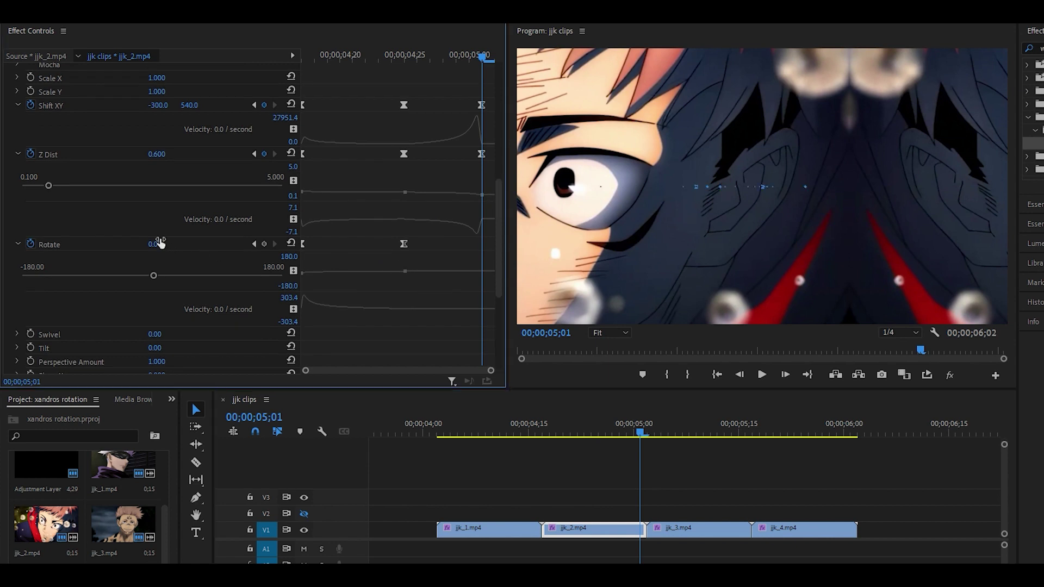
text(-24)
key(Return)
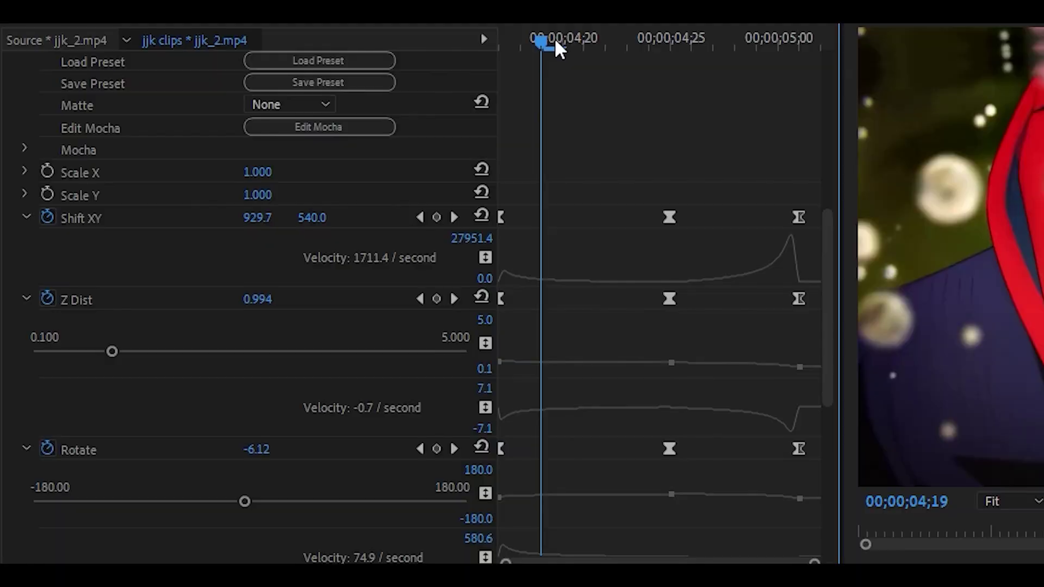
- Scrub the transition, then set jjk_2's Shift XY keyframes to Linear spatial interpolation
drag(280, 54, 288, 55)
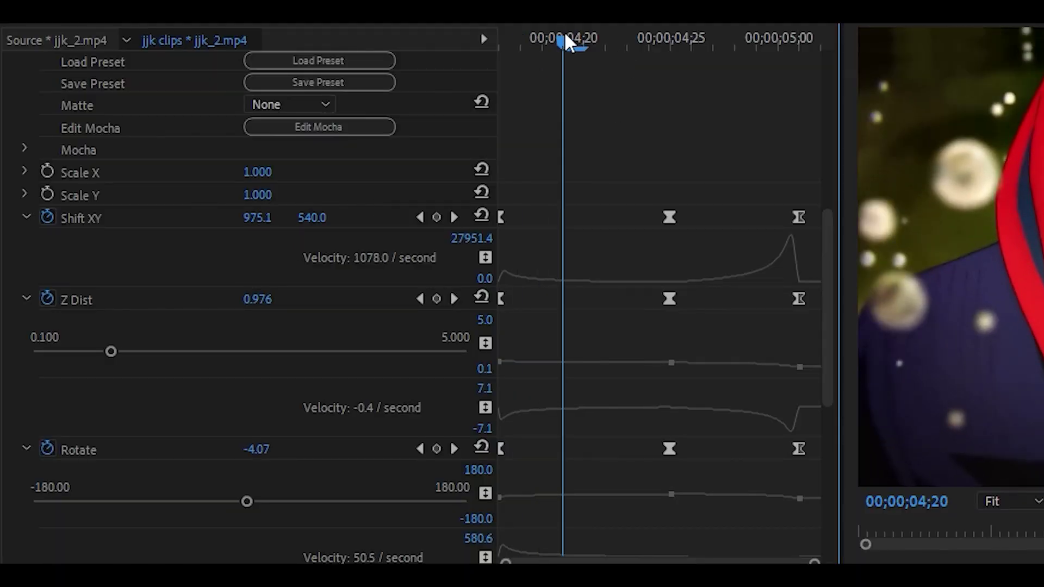
drag(564, 40, 626, 47)
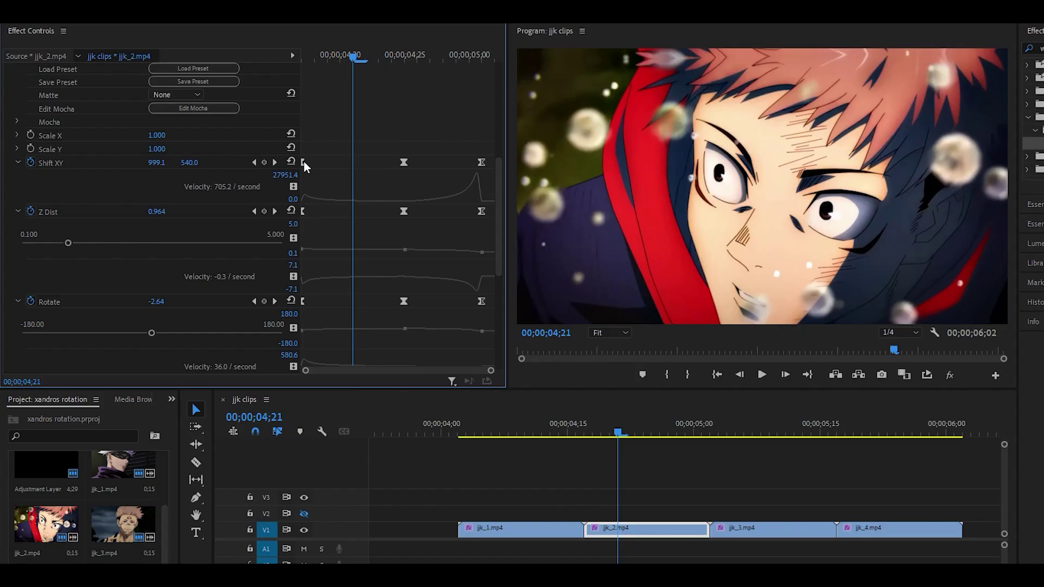
click(501, 217)
right_click(303, 160)
mouse_move(362, 286)
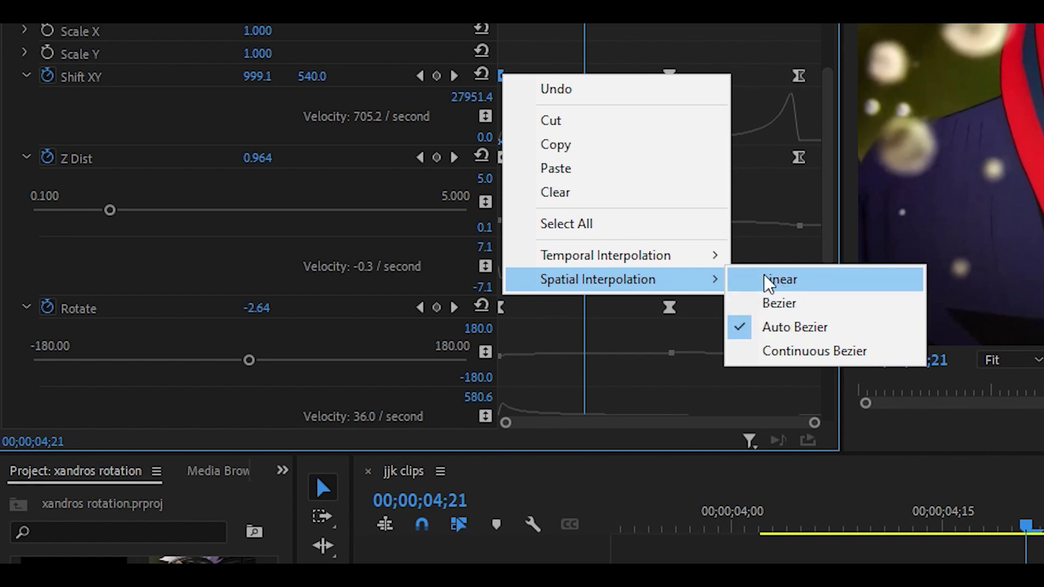
click(801, 279)
right_click(665, 76)
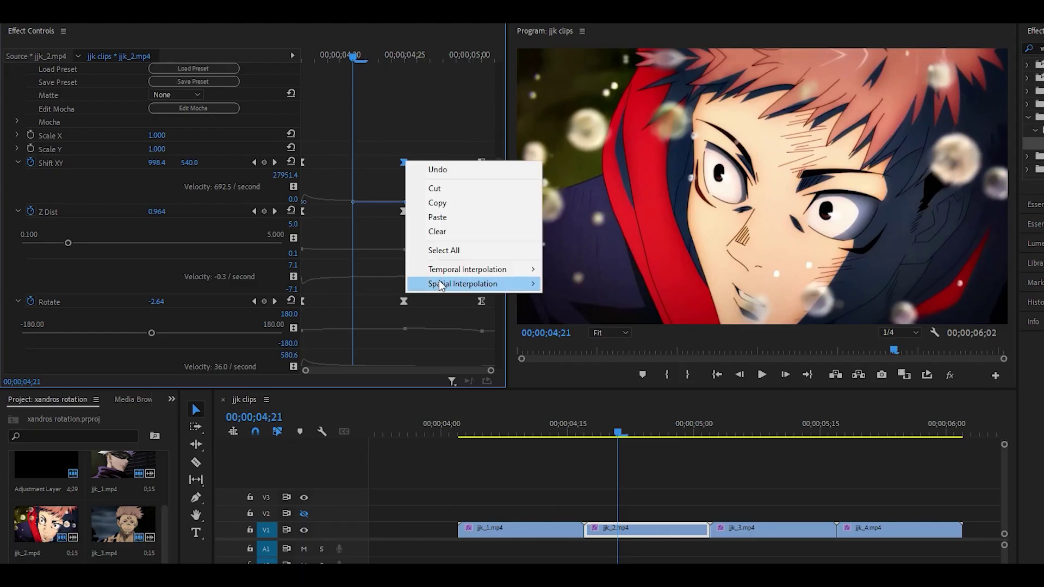
mouse_move(440, 285)
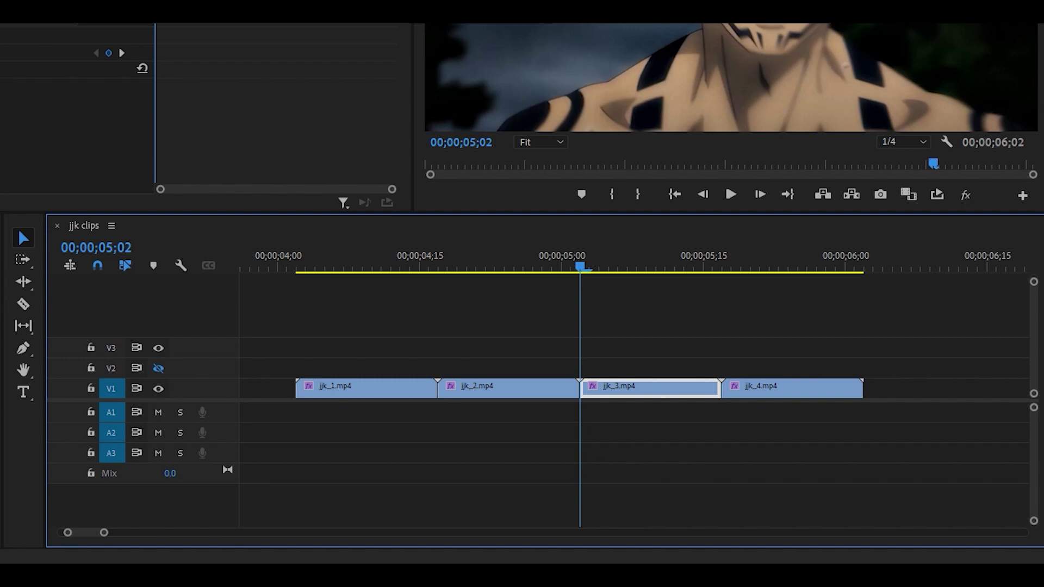
- Reposition jjk_3 on V1, set its starting Z Dist to 1.1 and Wrap Y to Reflect
drag(691, 310, 644, 388)
click(157, 202)
text(1.100)
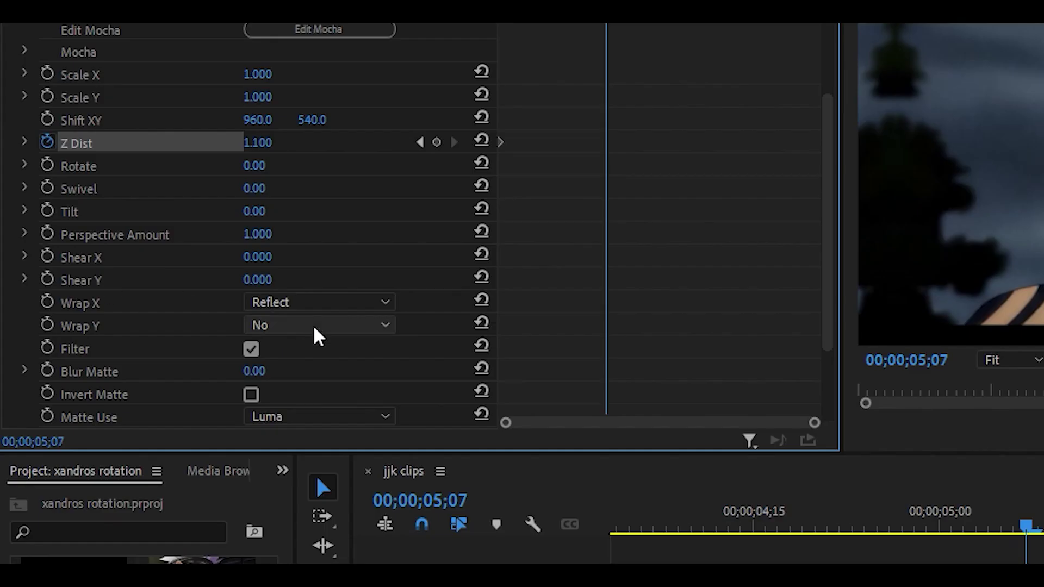
click(193, 311)
click(190, 360)
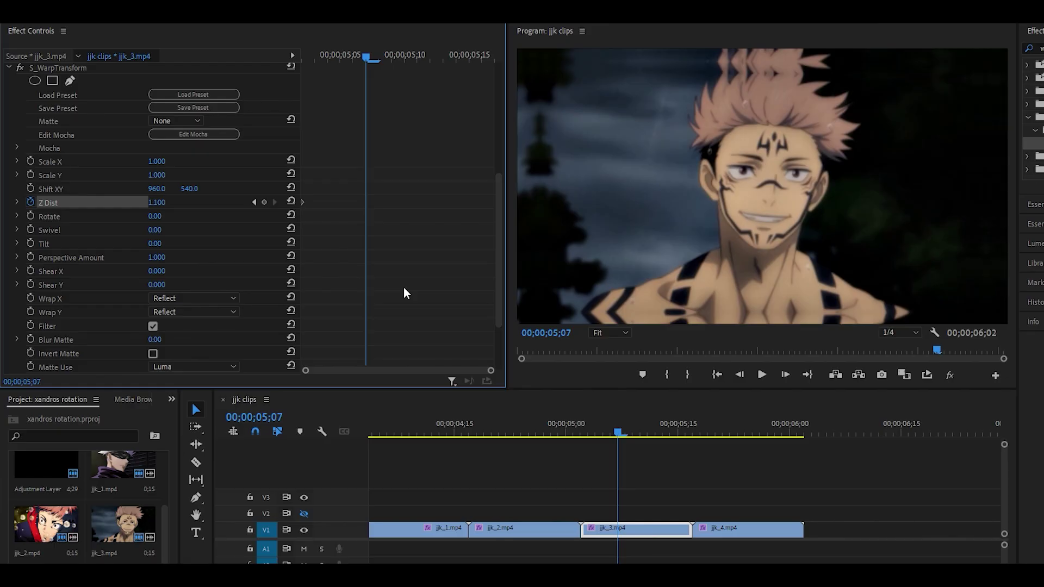
- Keyframe Z Dist 0.9 at 05;10 and 0.6 at 05;16, easing the curve
key(Right)
key(Right)
key(Right)
click(163, 201)
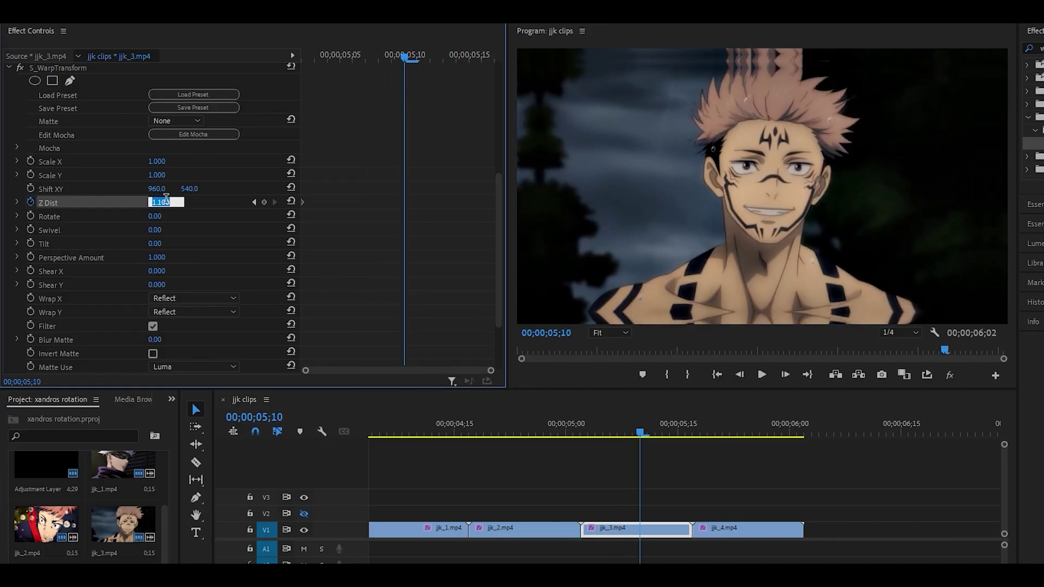
text(0)
text(.9)
key(Return)
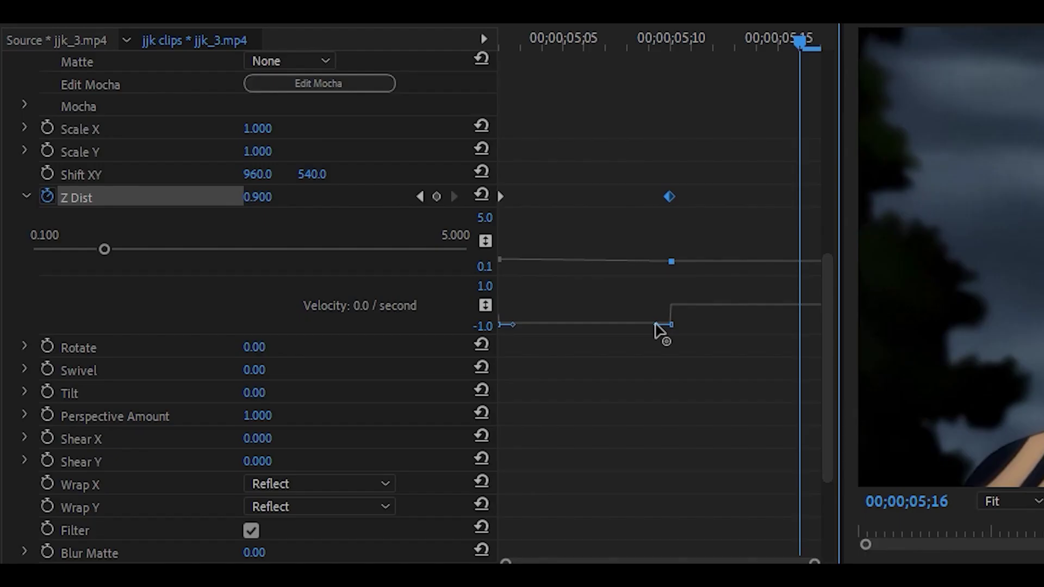
drag(656, 325, 516, 318)
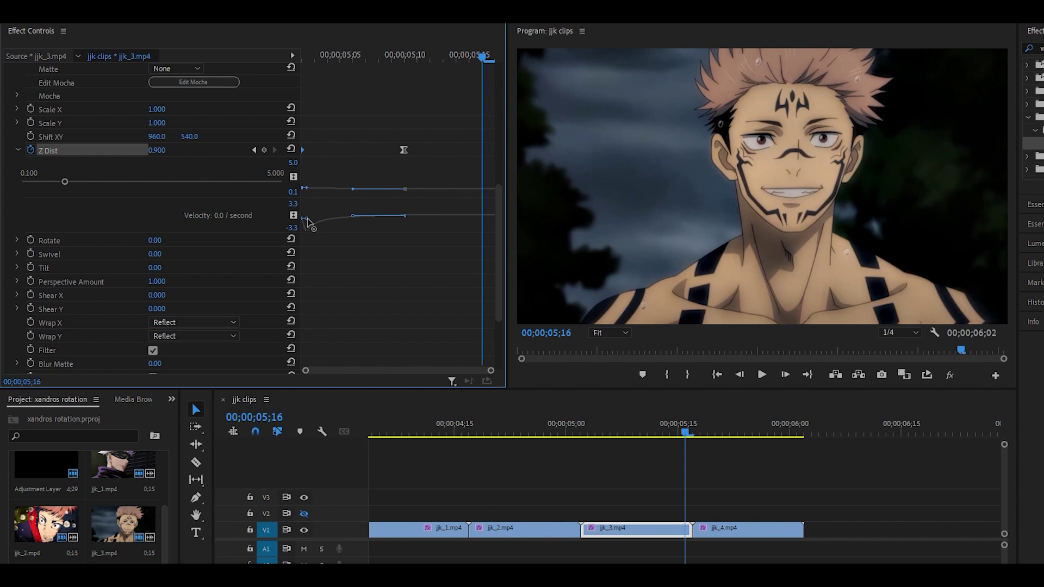
drag(307, 219, 304, 219)
text(0.6)
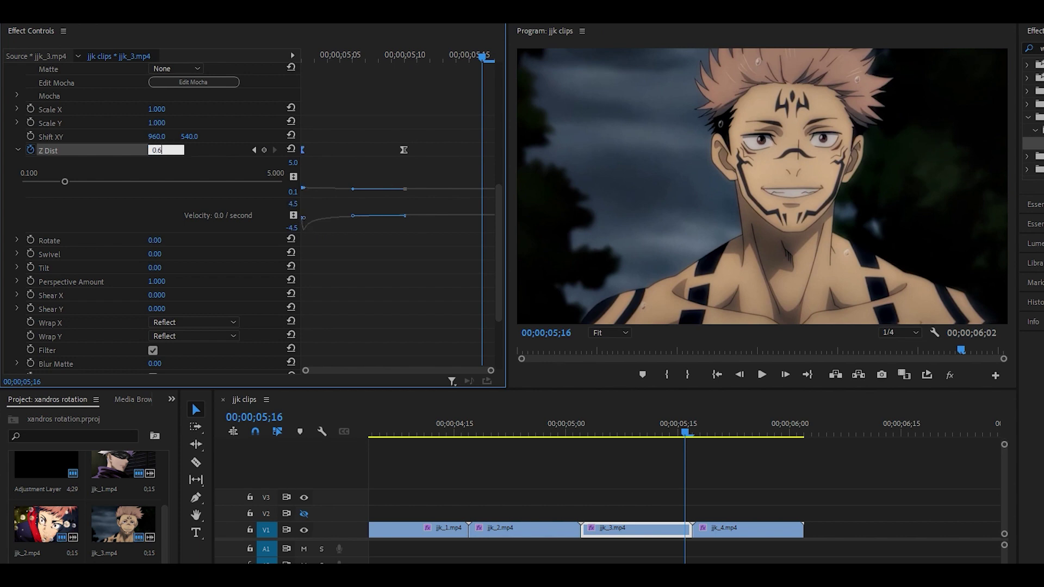
key(Return)
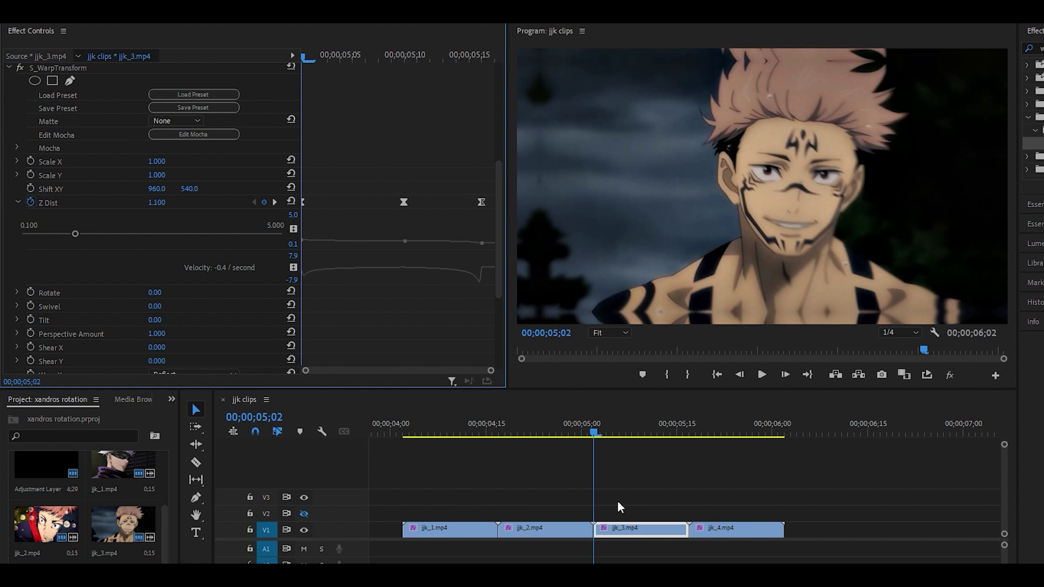
- Keyframe jjk_3's Shift XY from X 1460 to 960 at 05;10 with eased velocity, then preview it
click(30, 188)
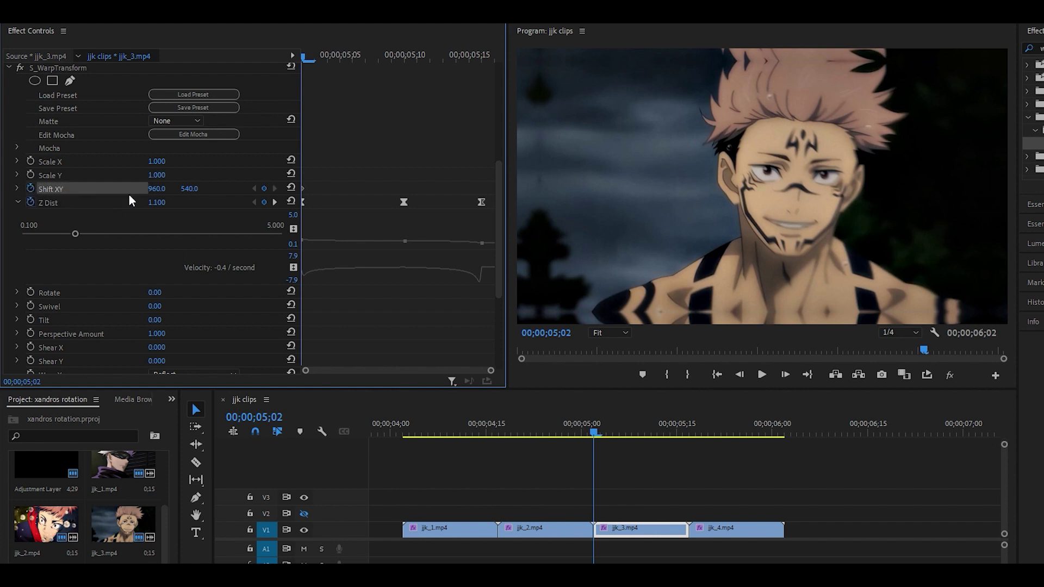
drag(156, 191, 362, 165)
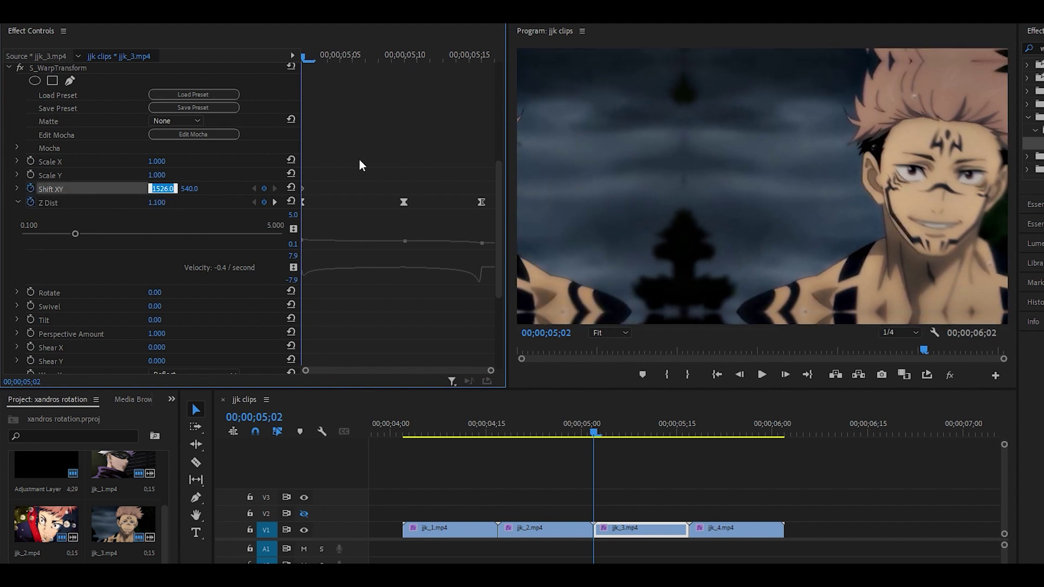
text(147)
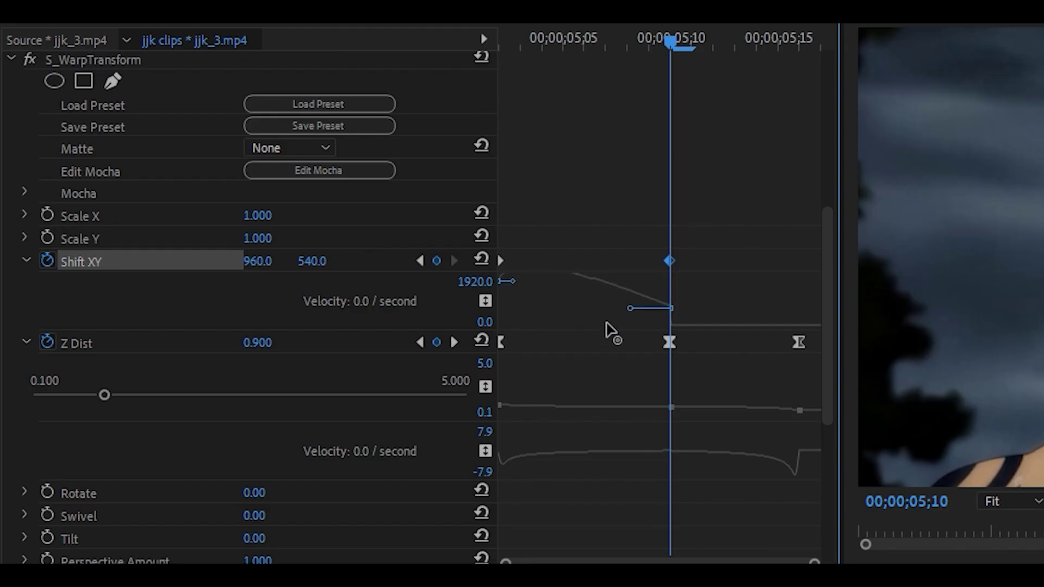
drag(377, 230, 331, 209)
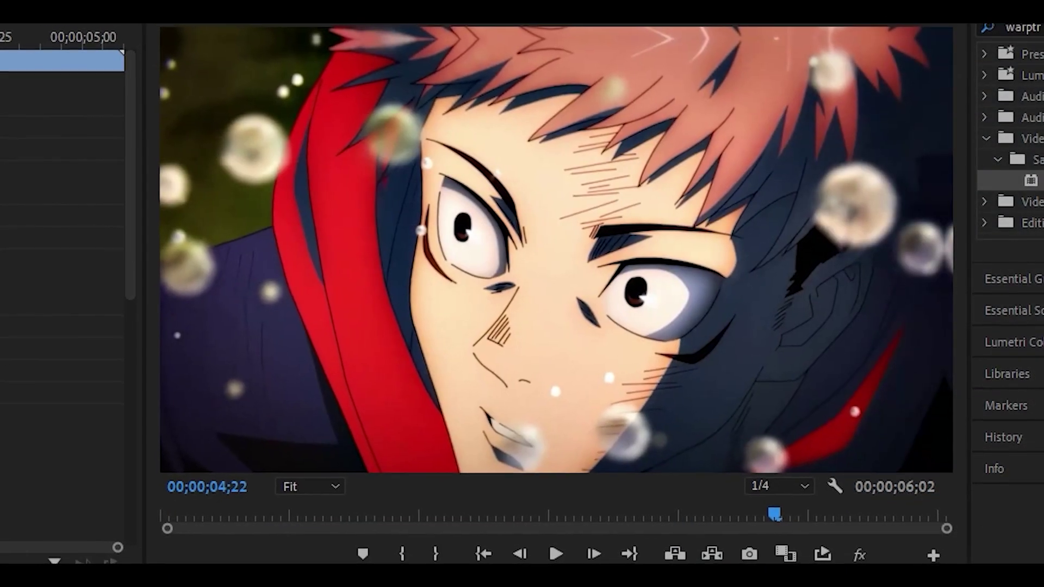
key(space)
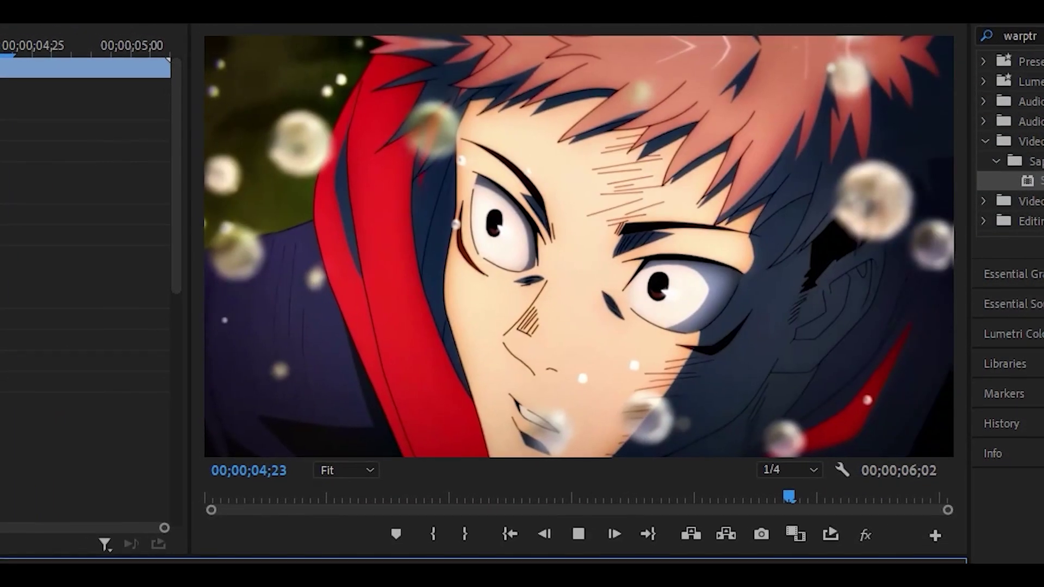
key(space)
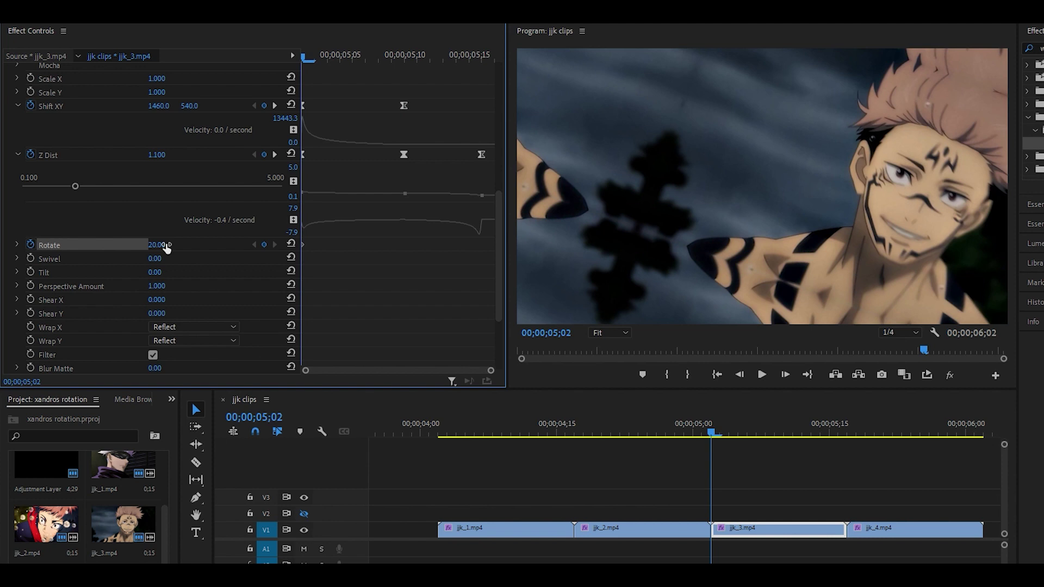
- Keyframe jjk_3's Rotate at 20, 0 at 05;10 and 24 at 05;16, easing the curve and scrubbing to review
key(Return)
click(405, 57)
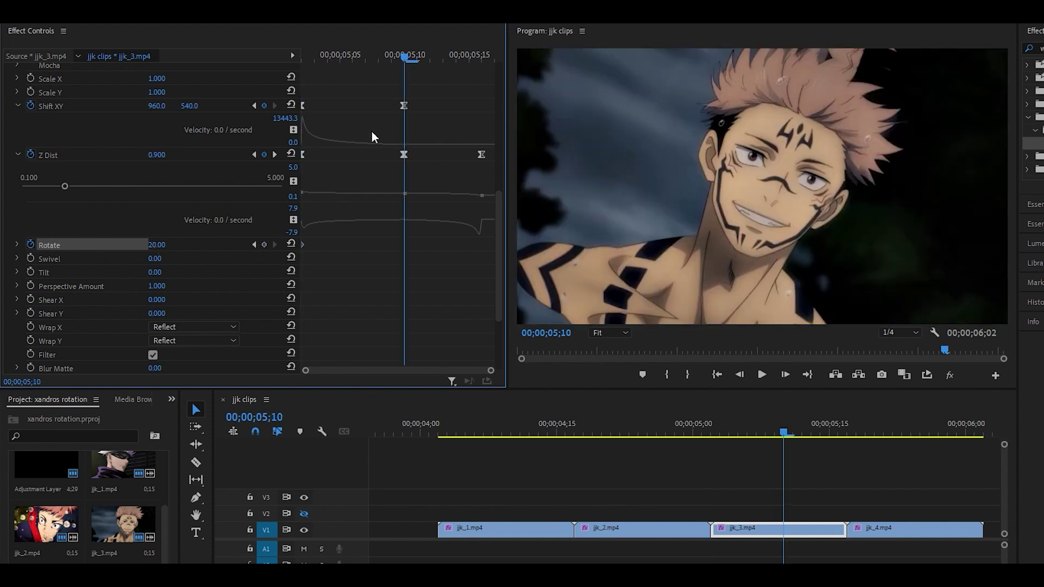
click(293, 245)
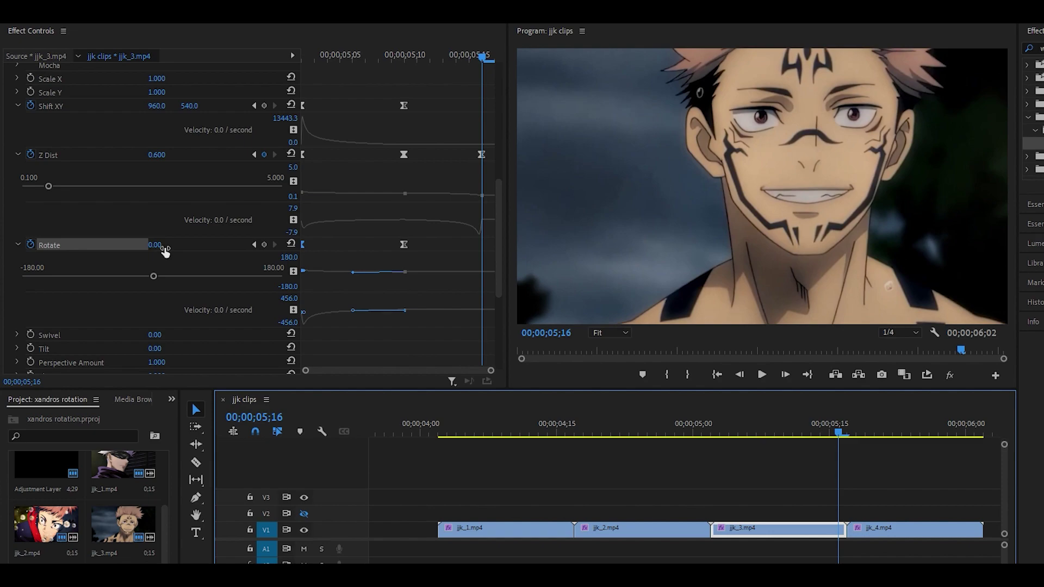
click(164, 247)
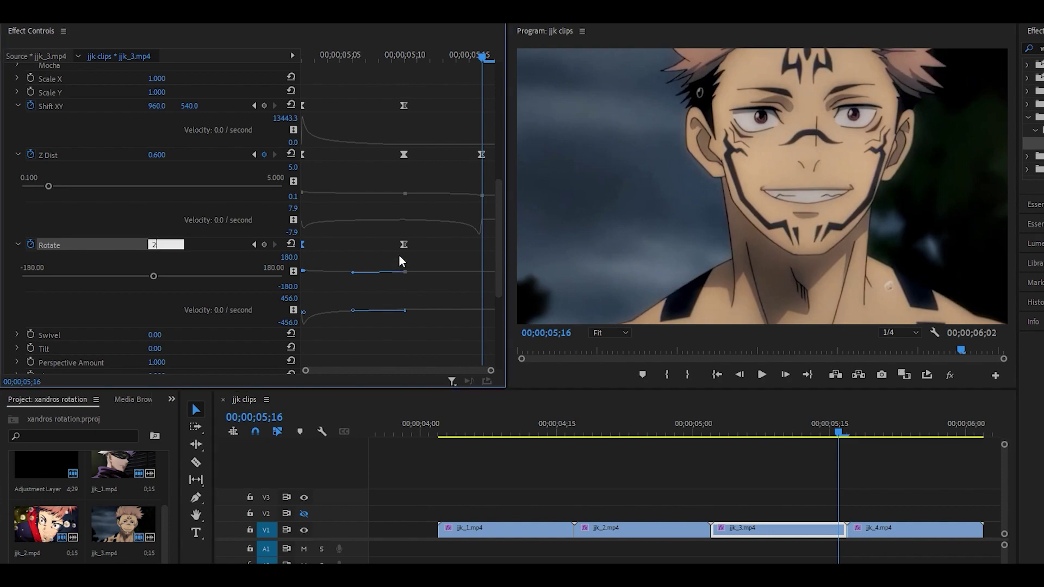
text(24)
key(Return)
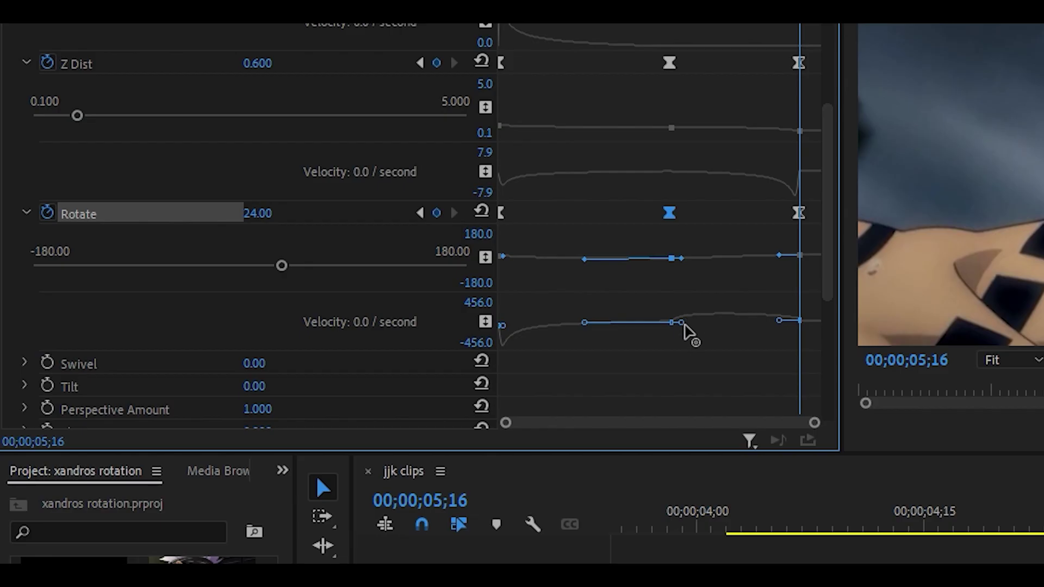
drag(684, 326, 755, 327)
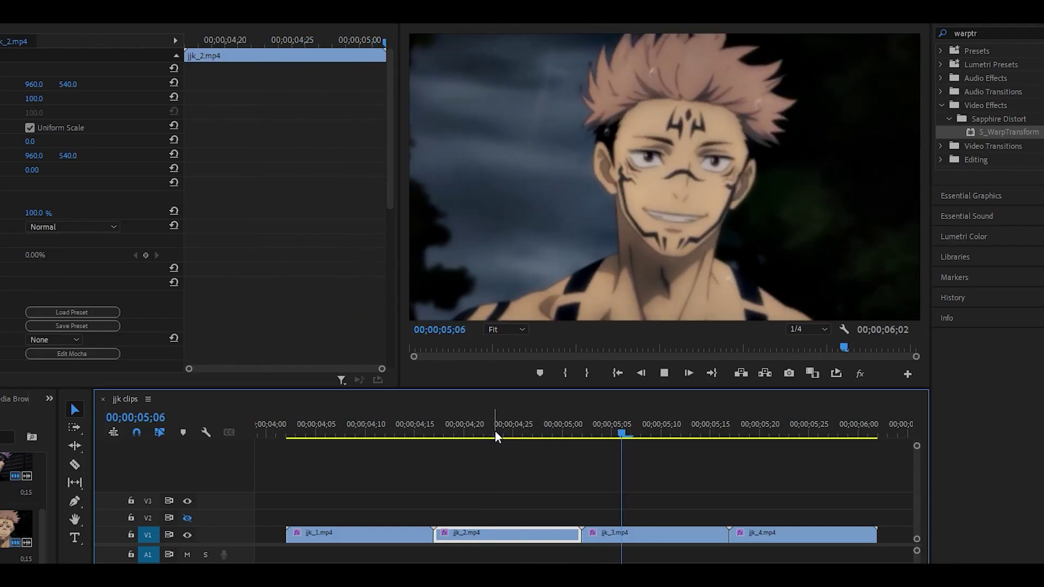
drag(496, 435, 517, 438)
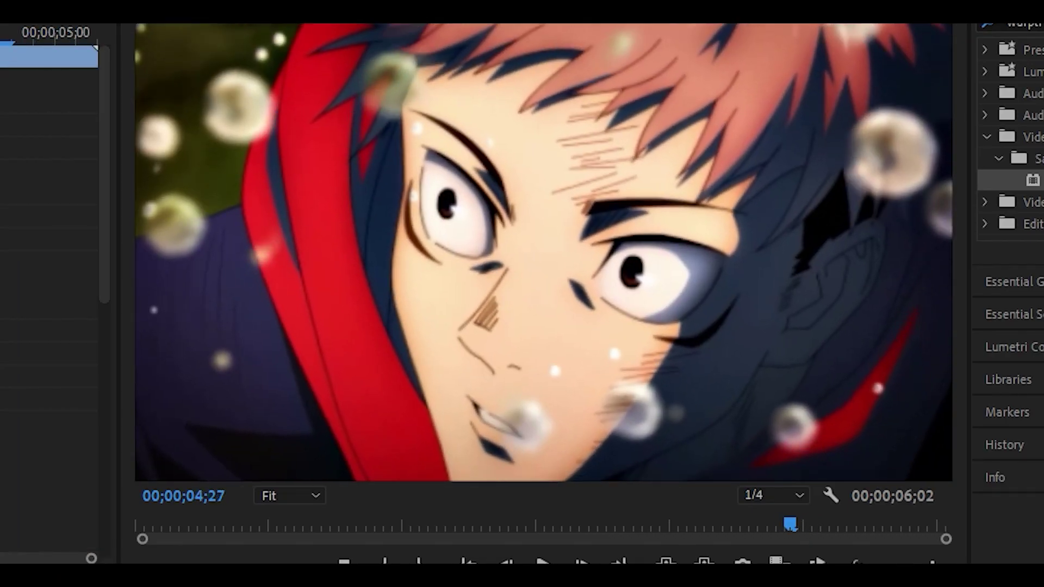
- Apply S_WarpTransform to jjk_4 and keyframe Z Dist from 1.2 to 1.0 at 06;01 with an eased curve
drag(905, 125, 499, 445)
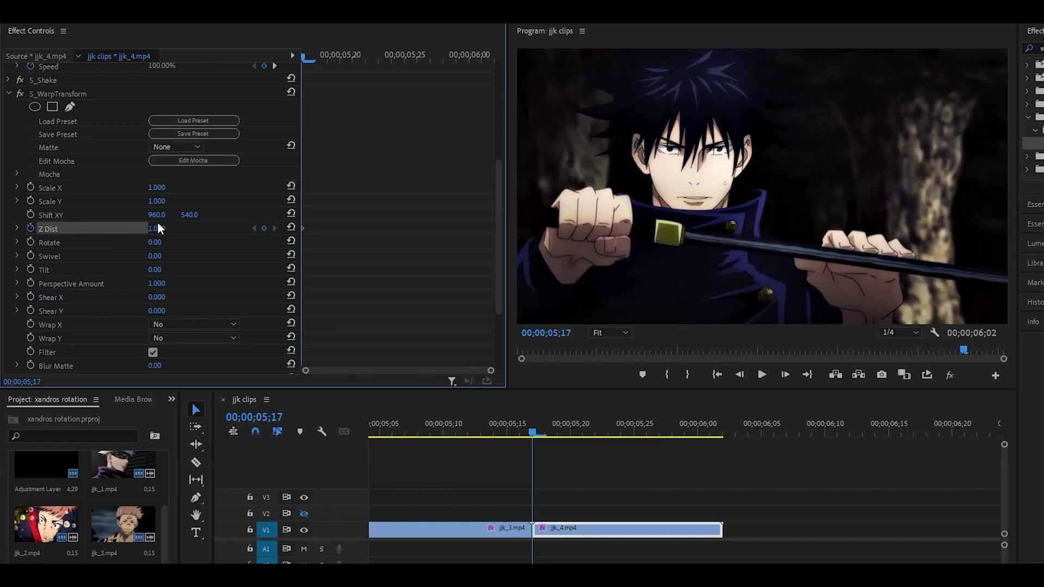
click(160, 229)
text(1.2)
key(Return)
key(space)
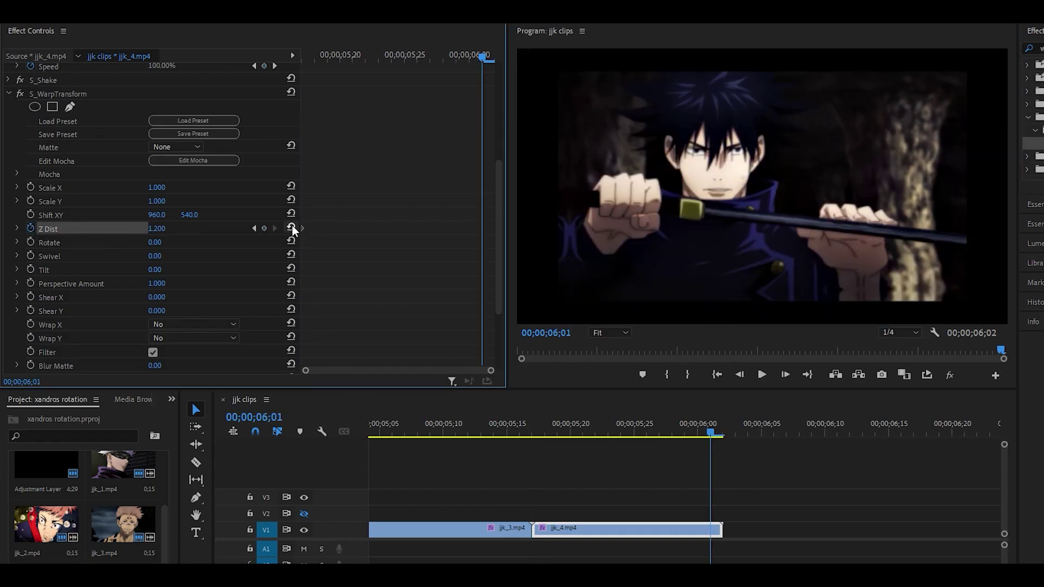
click(292, 227)
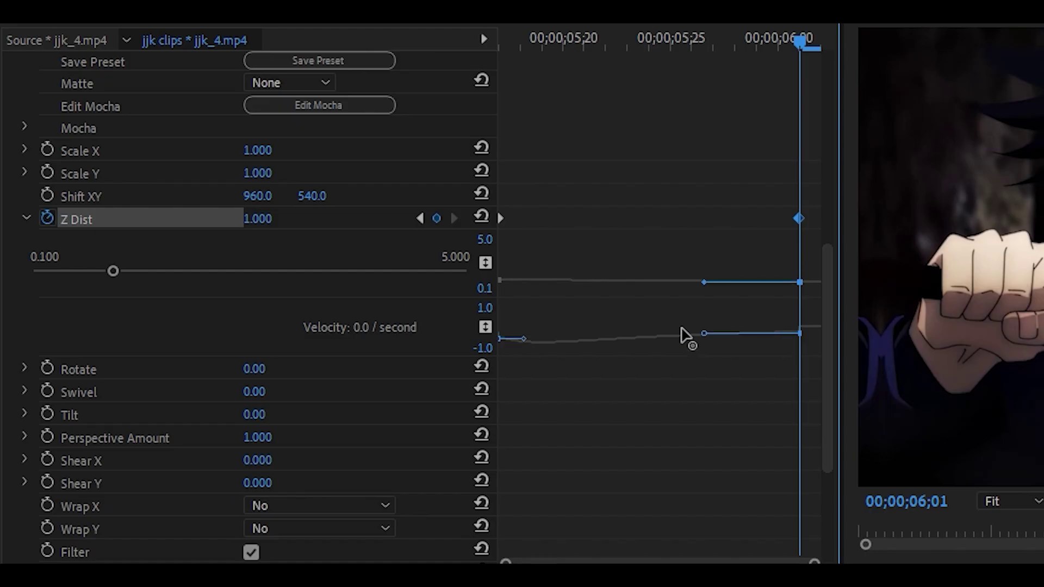
drag(681, 328, 484, 324)
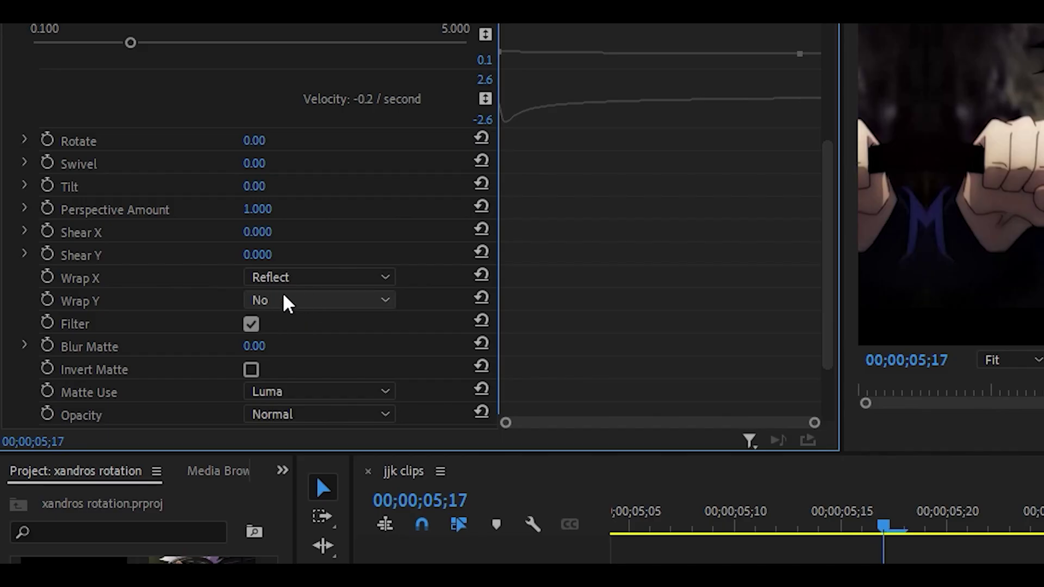
- Set the edges to Reflect and keyframe Rotate from -24 to 0 at 06;01
click(174, 349)
key(Escape)
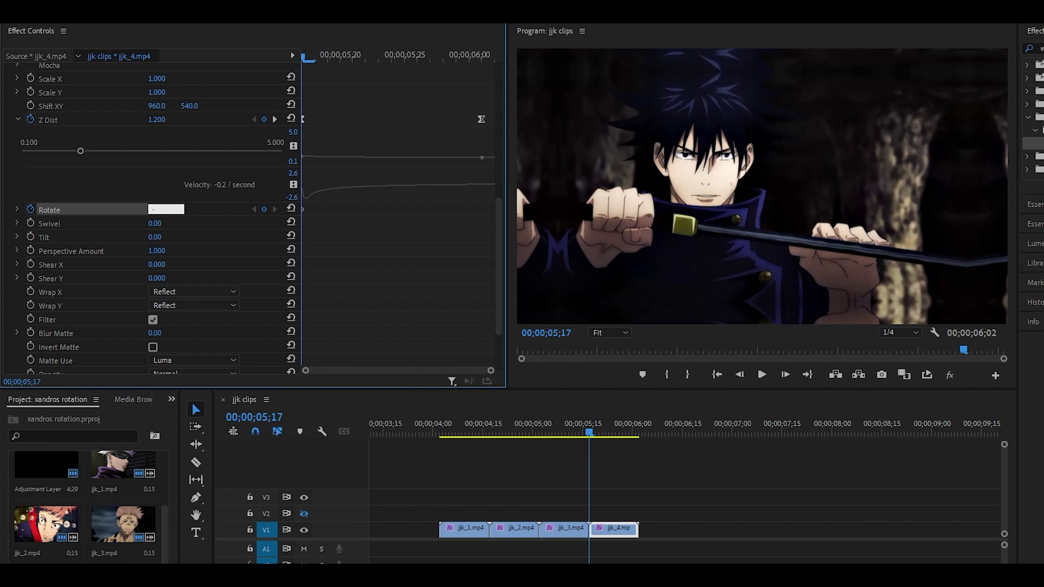
key(Return)
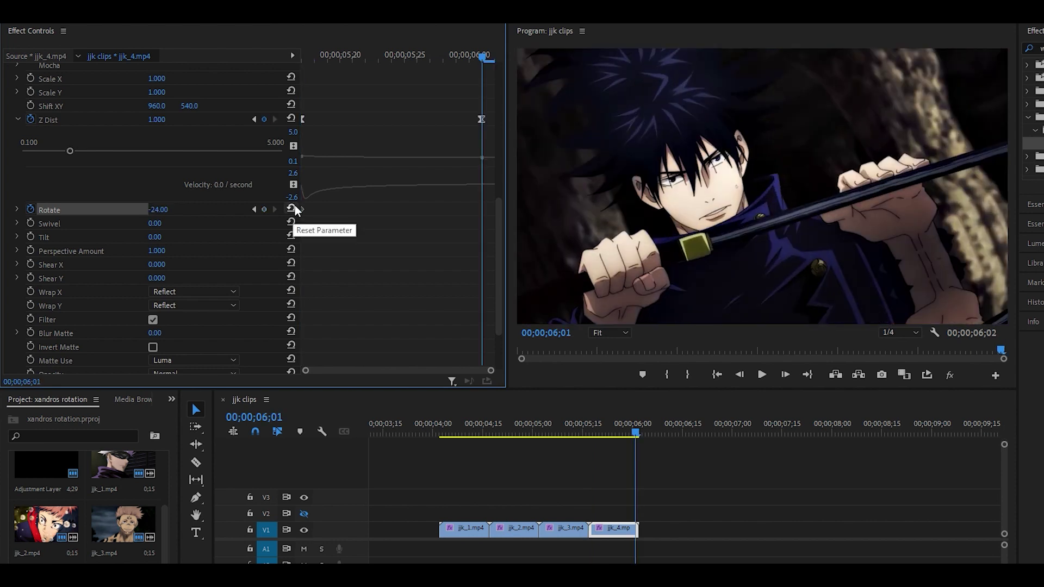
click(292, 209)
click(17, 209)
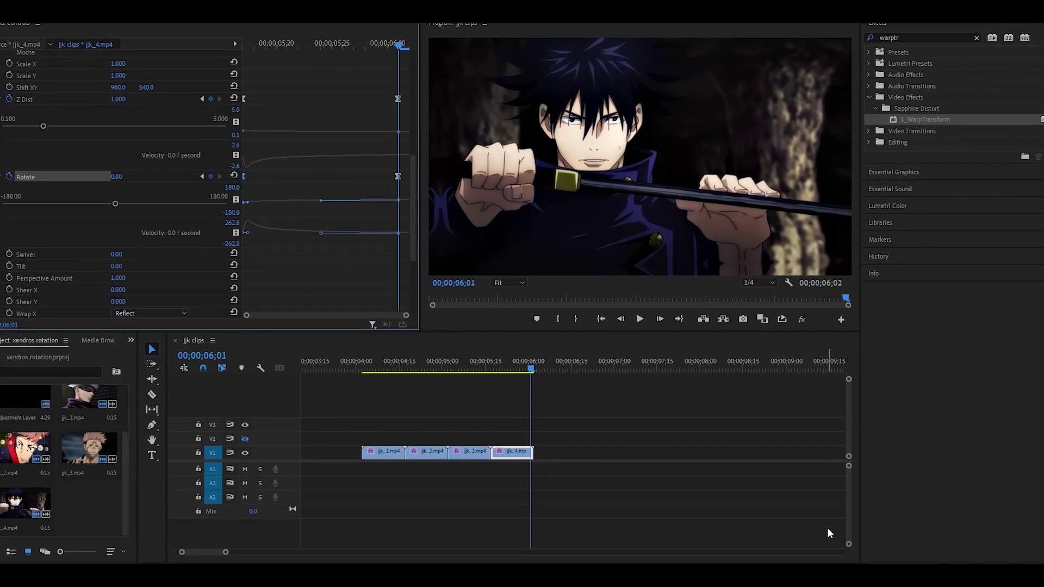
- Play the whole sequence from the first clip to preview the transitions
click(361, 365)
key(space)
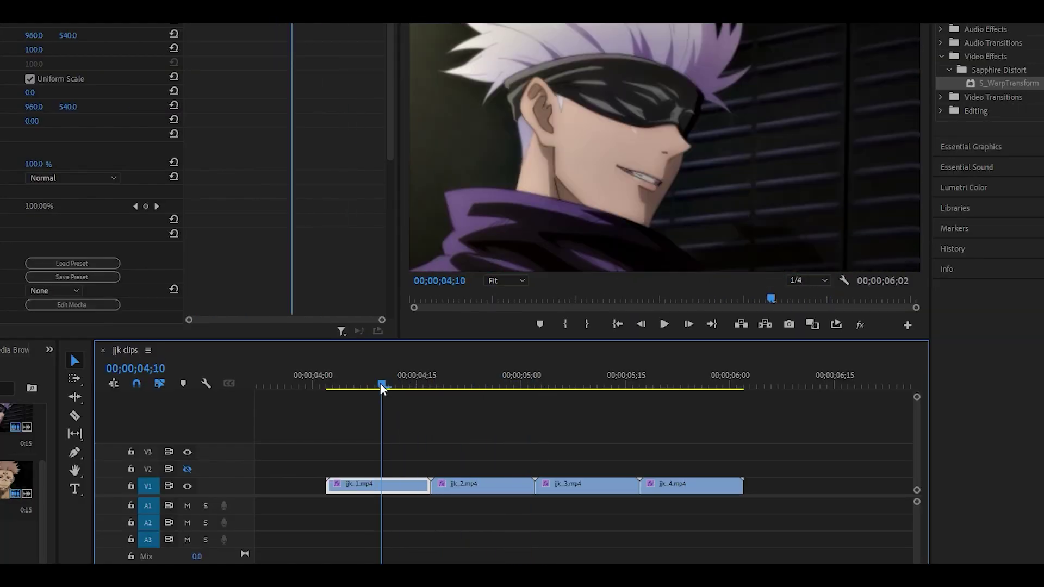
key(space)
- Place an Adjustment Layer on V2 and stretch it over all four jjk clips
scroll(423, 438, down, 1)
drag(2, 481, 302, 468)
drag(302, 468, 301, 471)
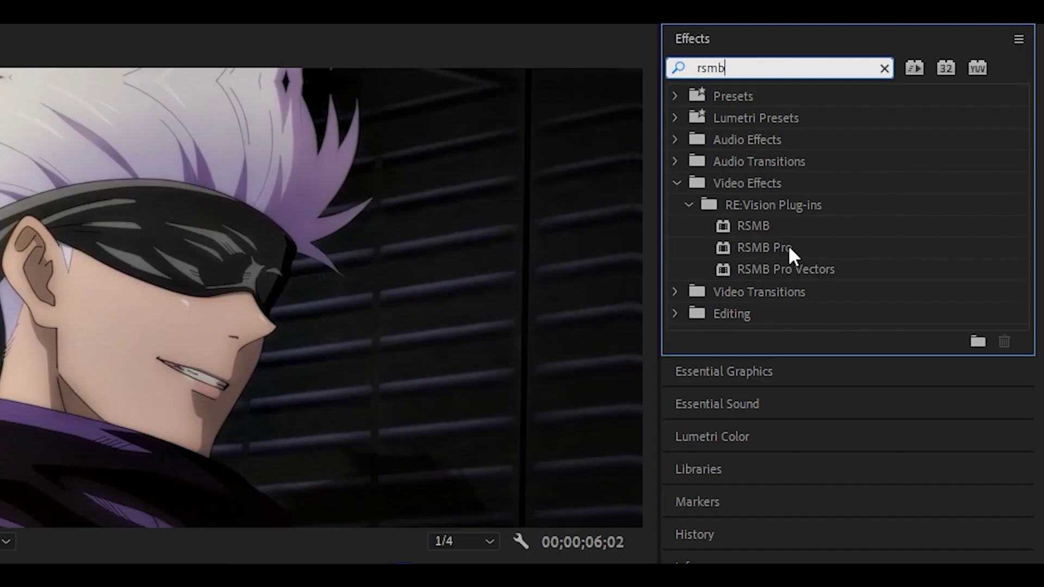
- Apply RSMB Pro to the adjustment layer and scroll down to its settings in Effect Controls
drag(800, 244, 556, 366)
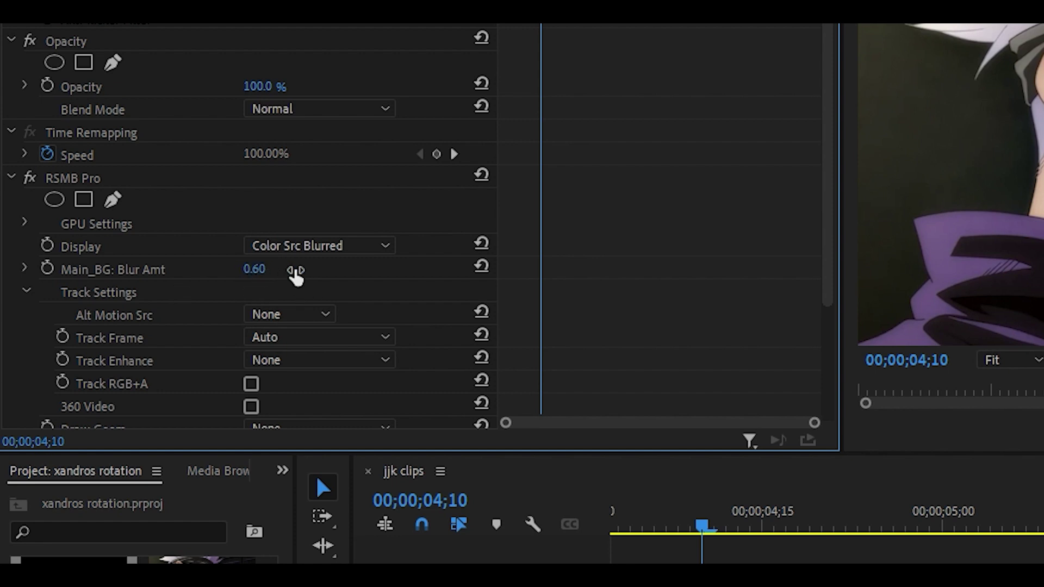
scroll(314, 279, down, 3)
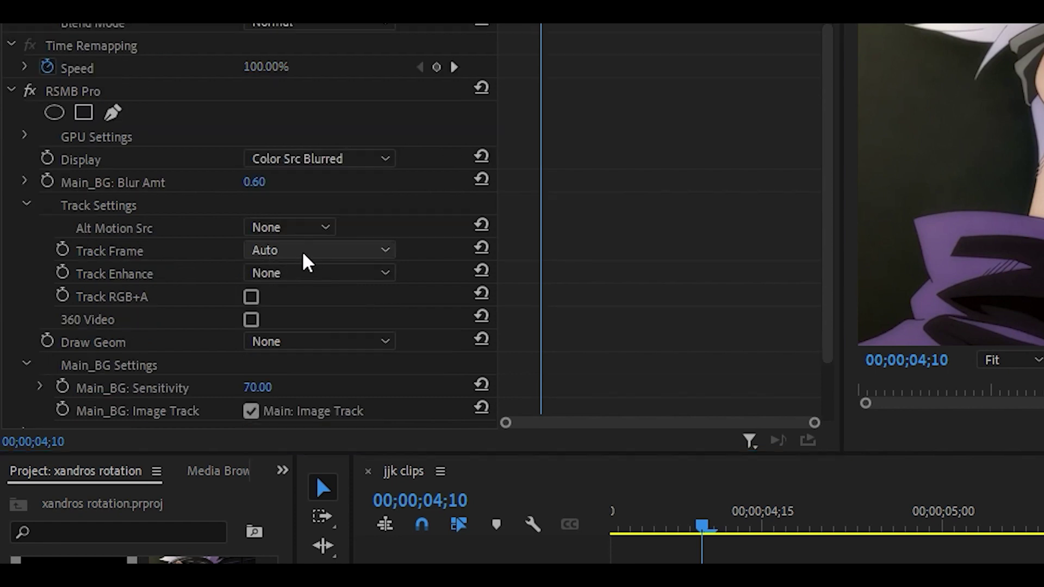